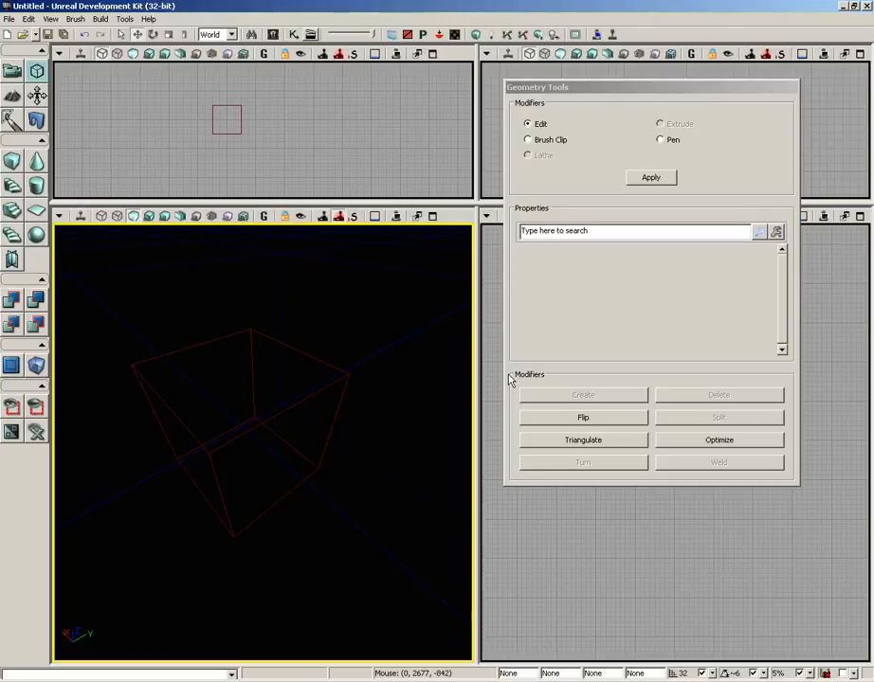
Step: Select the cube brush's top face, a bottom edge and a corner vertex in turn to compare the modifiers offered for each
left_click(300, 350)
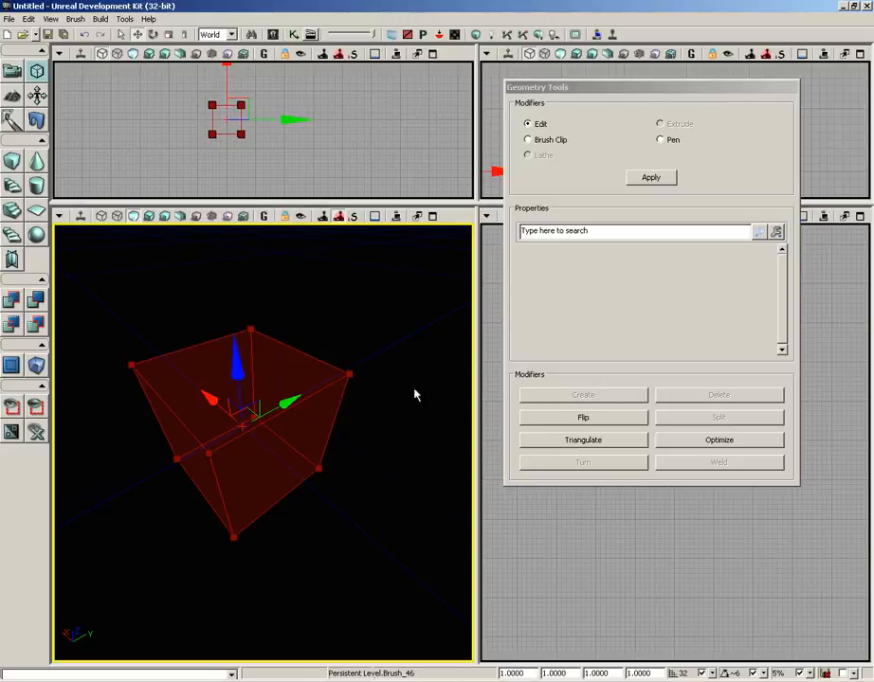
left_click(313, 373)
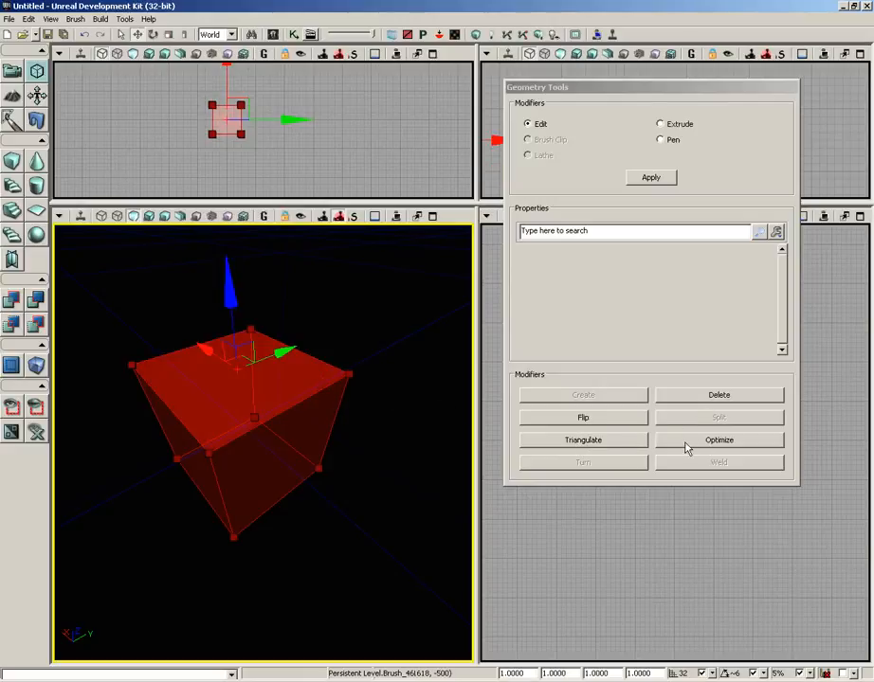
left_click(268, 511)
left_click(267, 510)
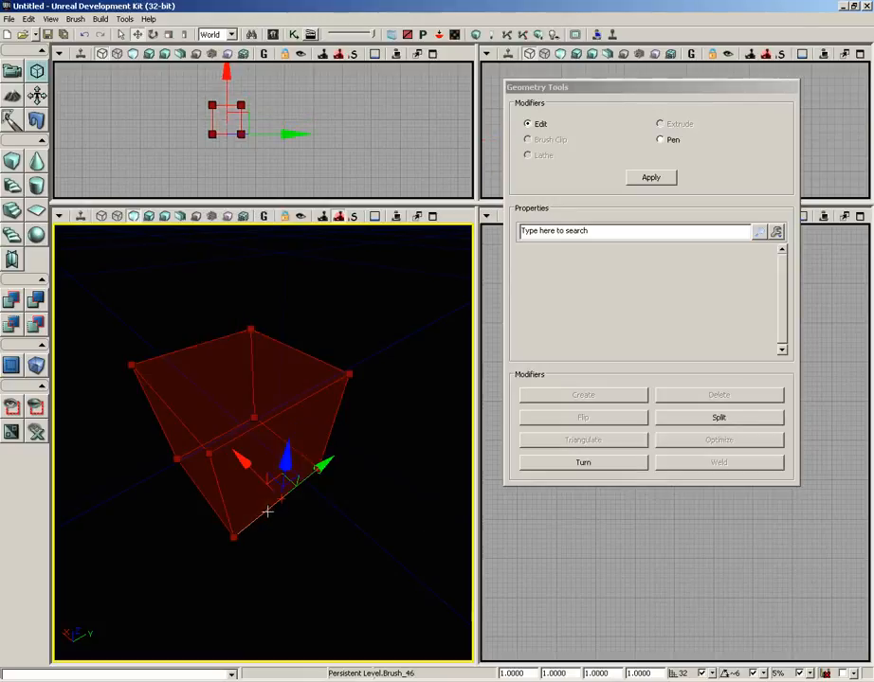
left_click(209, 453)
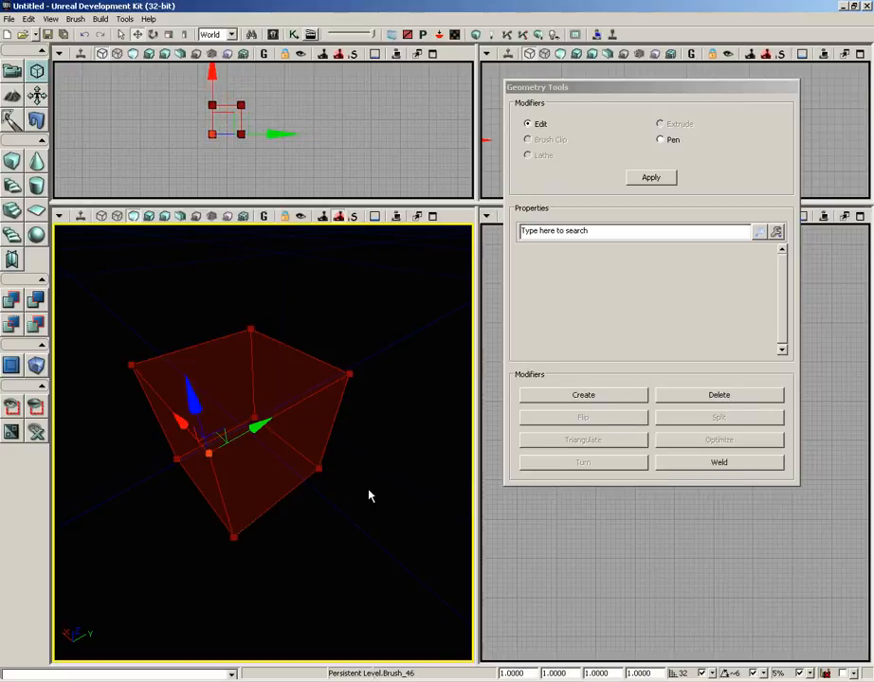
left_click(405, 434)
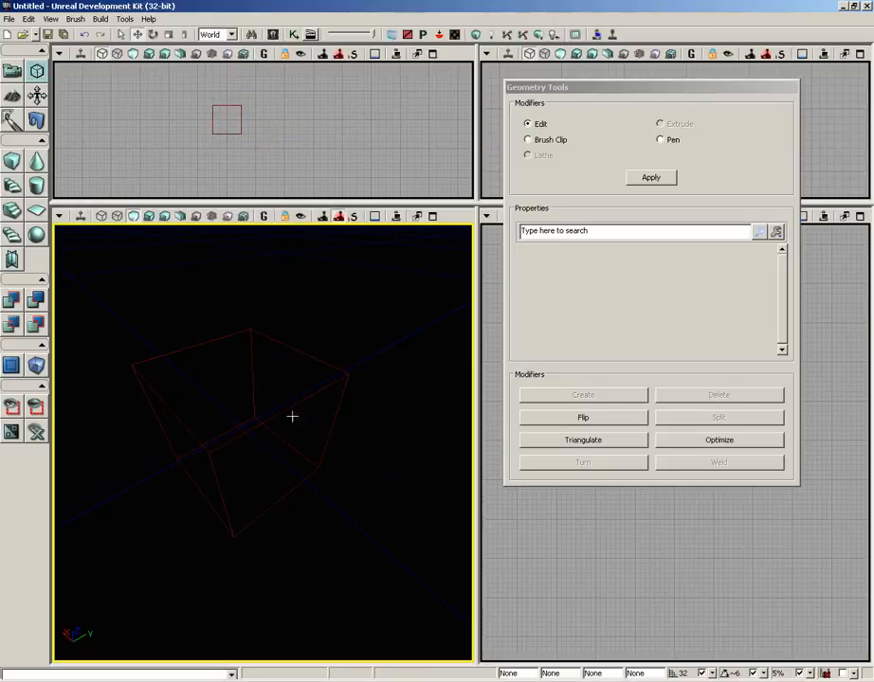
Step: Raise one top corner vertex of the cube-shaped builder brush by 160 units along the Z axis
left_click(284, 410)
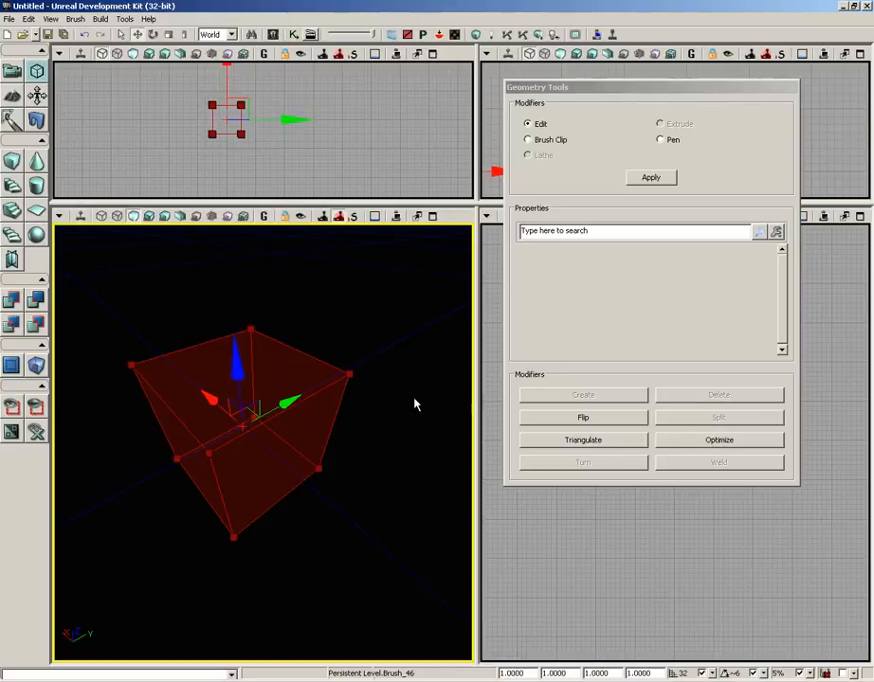
left_click(131, 364)
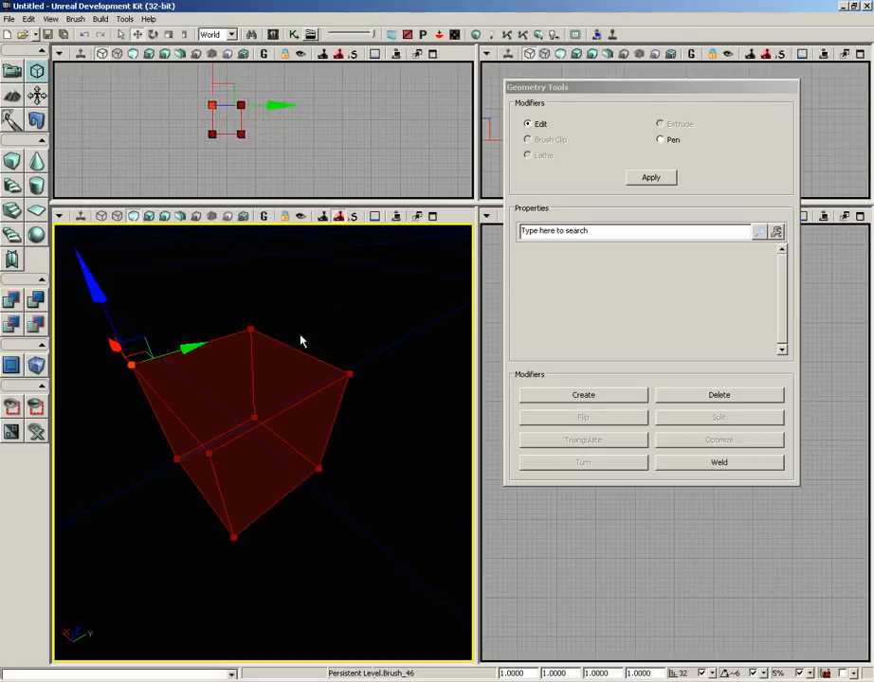
left_click_drag(307, 312, 306, 296)
mouse_move(306, 297)
right_mouse_down()
mouse_move(291, 255)
mouse_move(267, 245)
right_mouse_up()
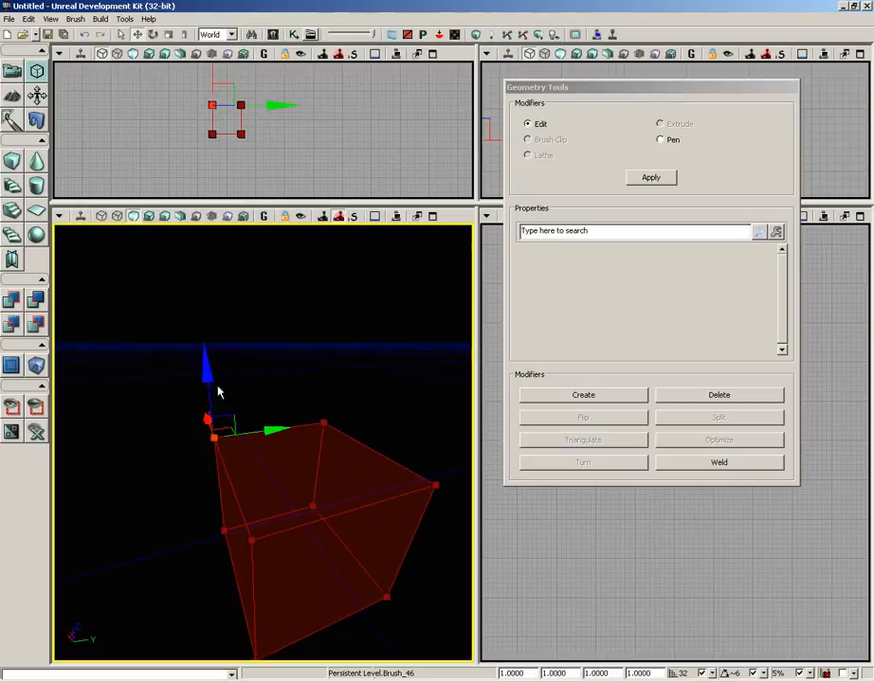
left_click_drag(207, 372, 207, 293)
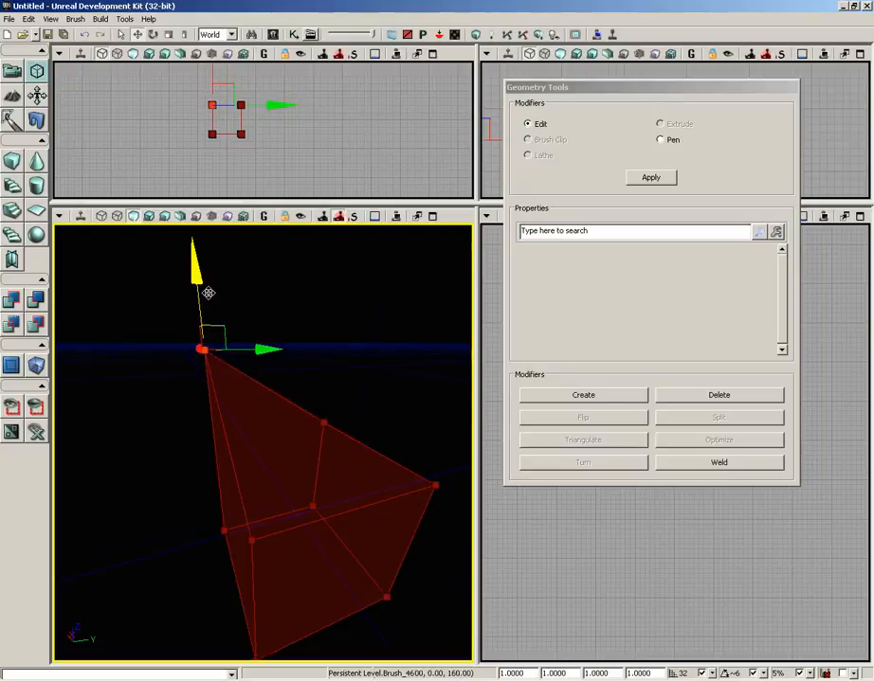
Step: Deselect the raised vertex and move the whole builder brush slightly upward along the Z axis
left_click(251, 414)
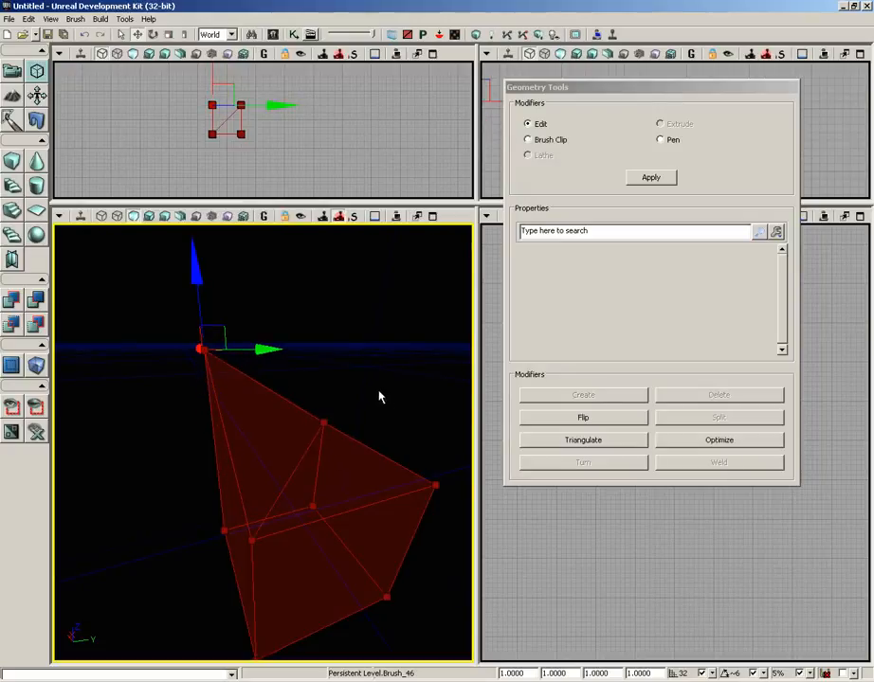
mouse_move(378, 391)
middle_mouse_down()
mouse_move(408, 388)
mouse_move(376, 389)
middle_mouse_up()
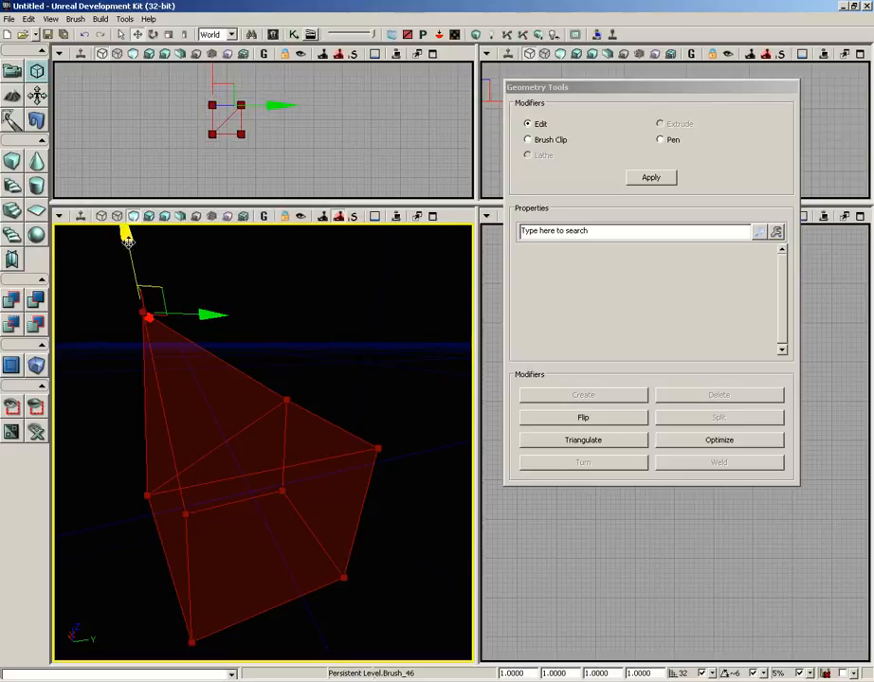
mouse_move(127, 242)
left_mouse_down()
mouse_move(129, 261)
mouse_move(127, 224)
left_mouse_up()
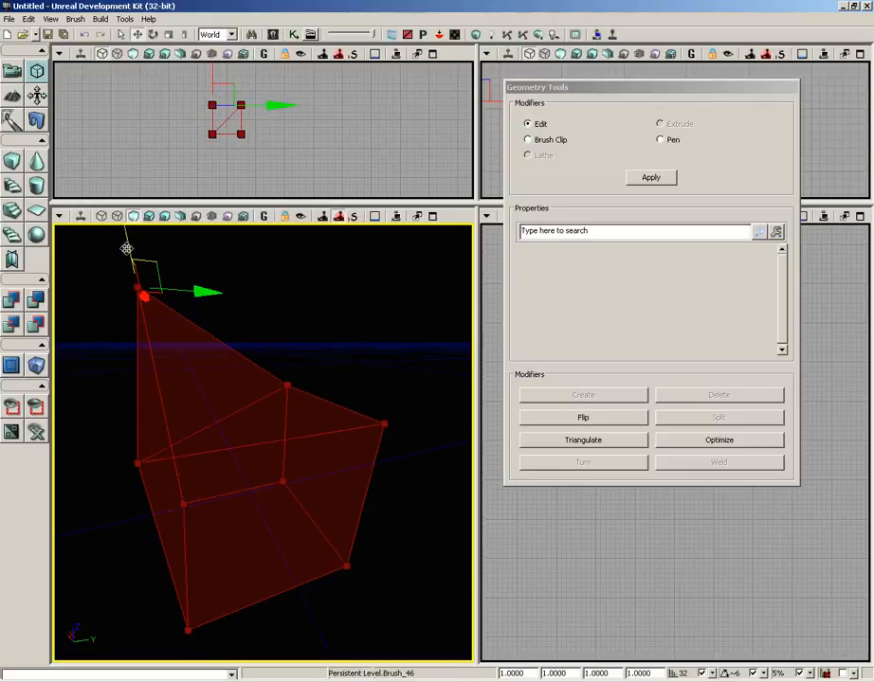
Step: Lower the raised corner vertex by 160 units so it is level with the other top corners
left_click(117, 312)
left_click(139, 287)
left_click(140, 287)
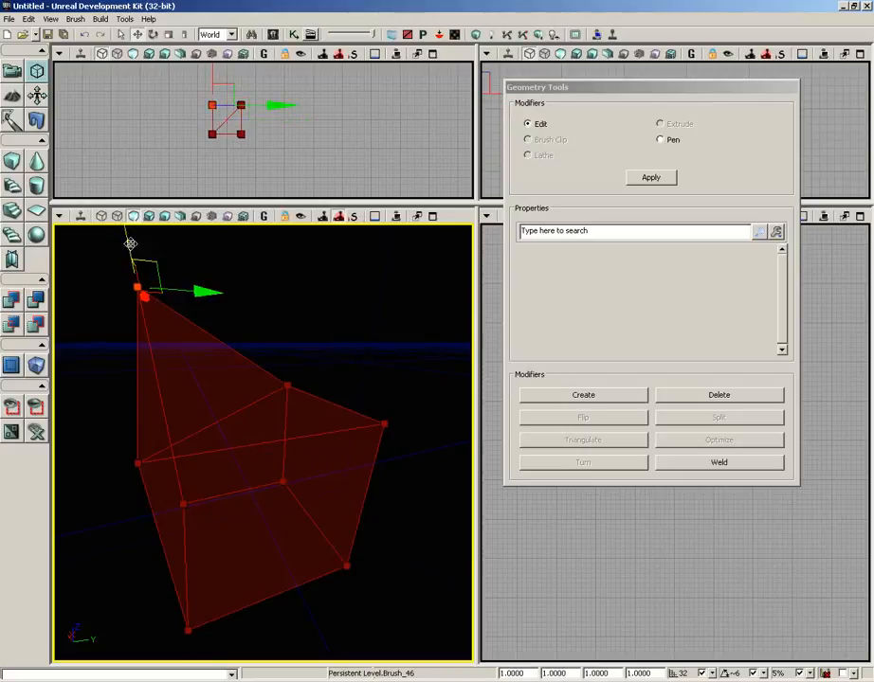
left_click_drag(130, 244, 129, 324)
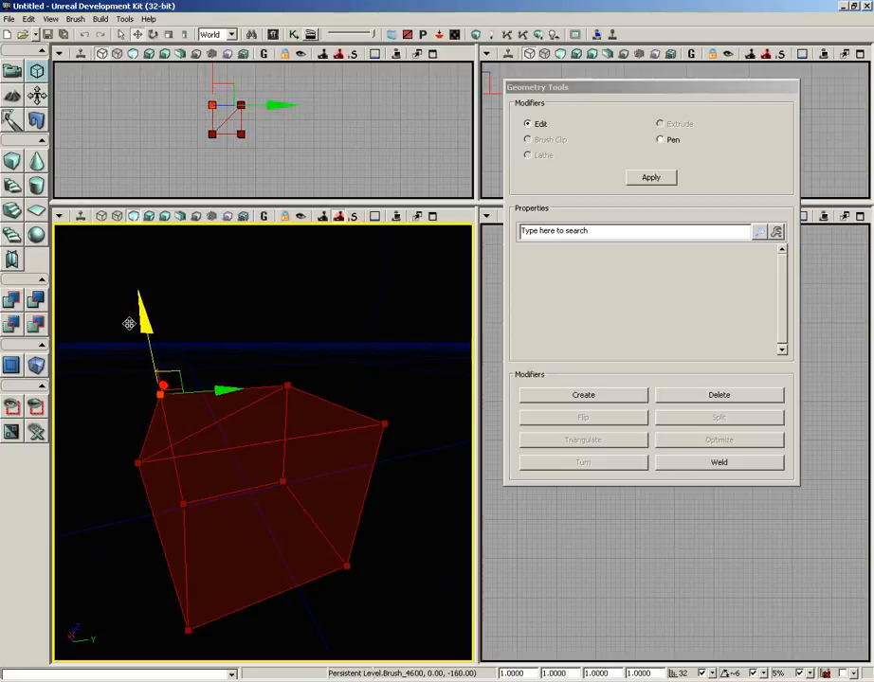
Step: Reselect the whole builder brush and optimize it to merge the triangulated top face
mouse_move(220, 252)
middle_mouse_down()
mouse_move(237, 276)
mouse_move(228, 304)
middle_mouse_up()
middle_click_drag(341, 314, 296, 228)
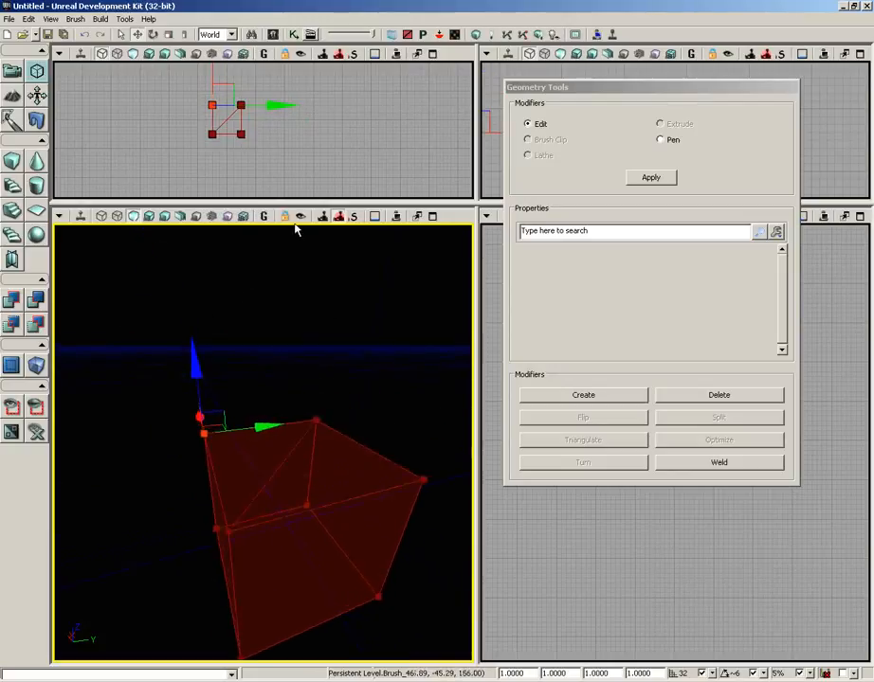
right_click_drag(297, 228, 324, 260)
middle_click_drag(324, 260, 308, 257)
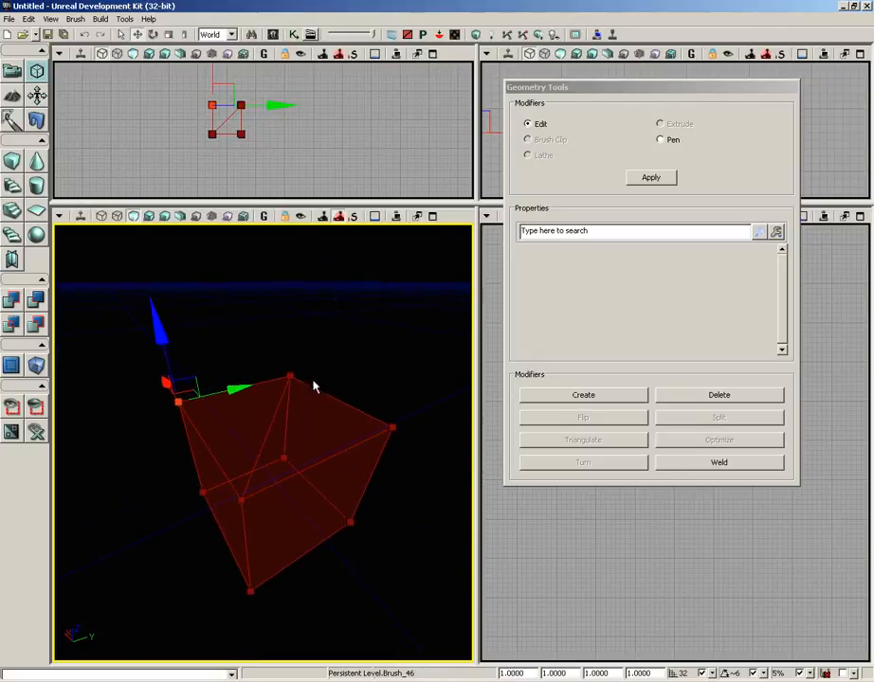
left_click(357, 397)
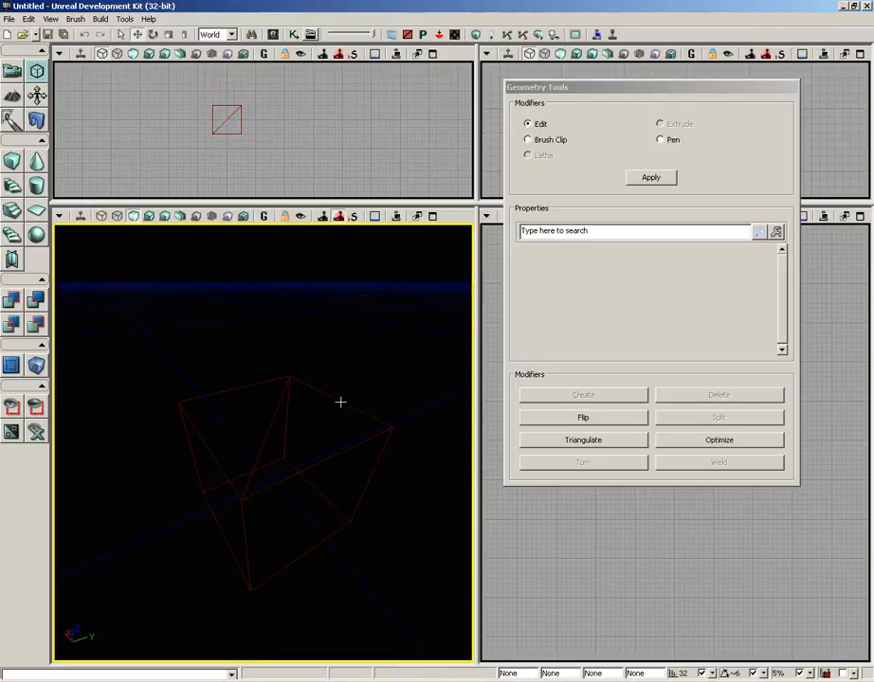
left_click(291, 402)
left_click(367, 374)
left_click(329, 390)
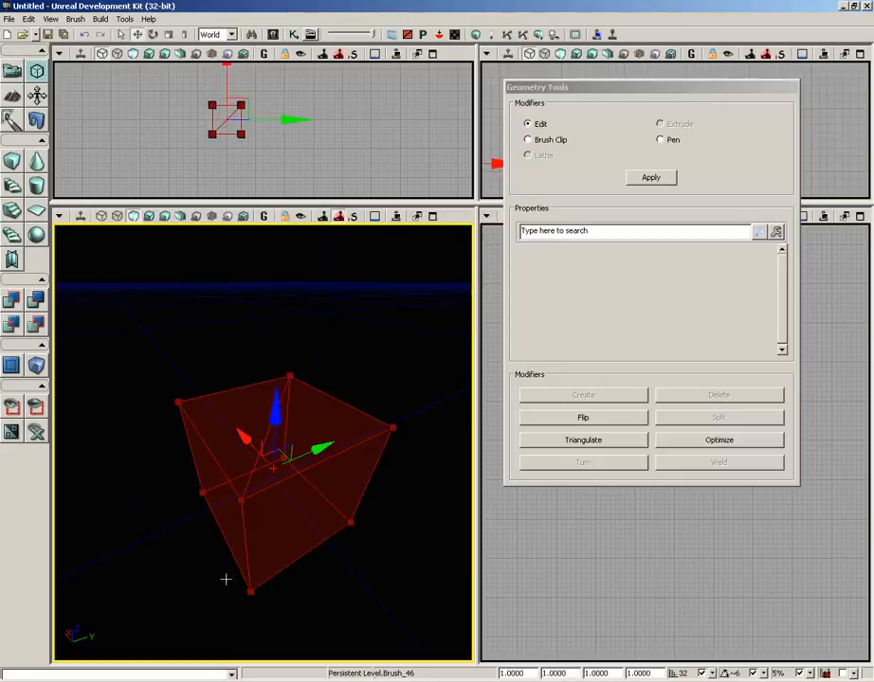
left_click(717, 441)
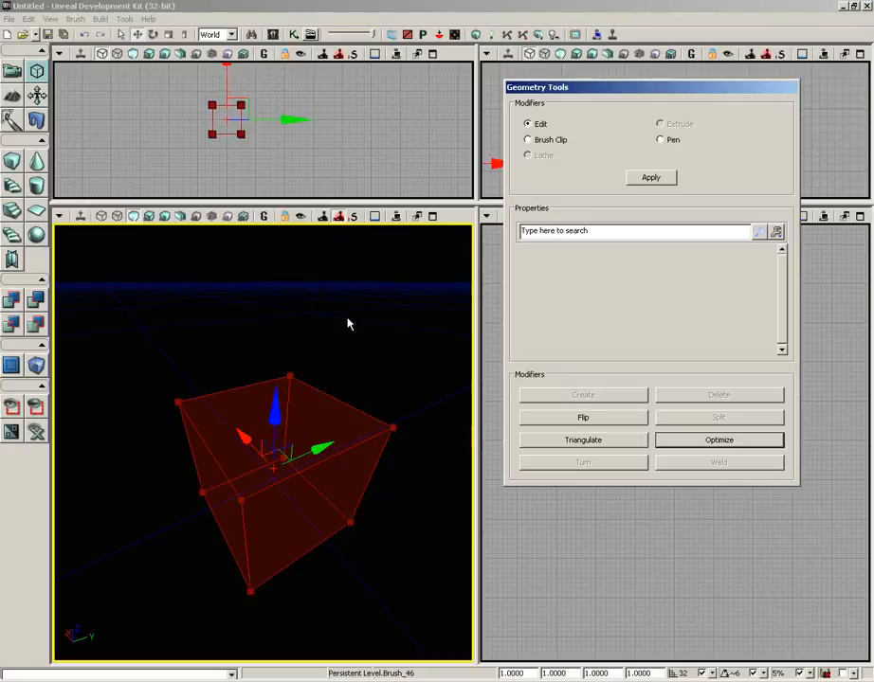
Step: Deselect the builder brush and add its cube shape to the level as solid geometry
left_click_drag(348, 324, 404, 351)
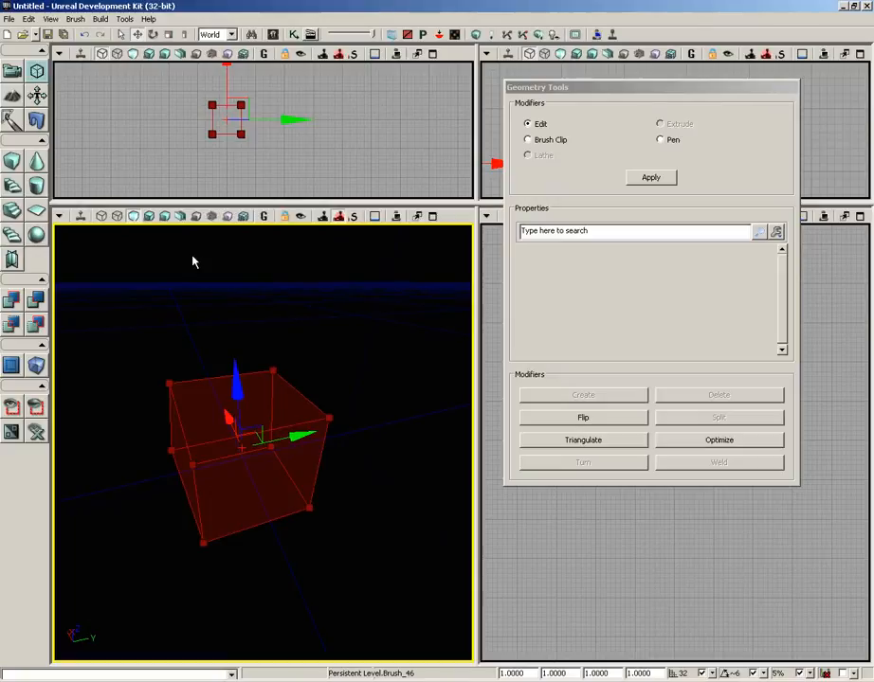
left_click(330, 338)
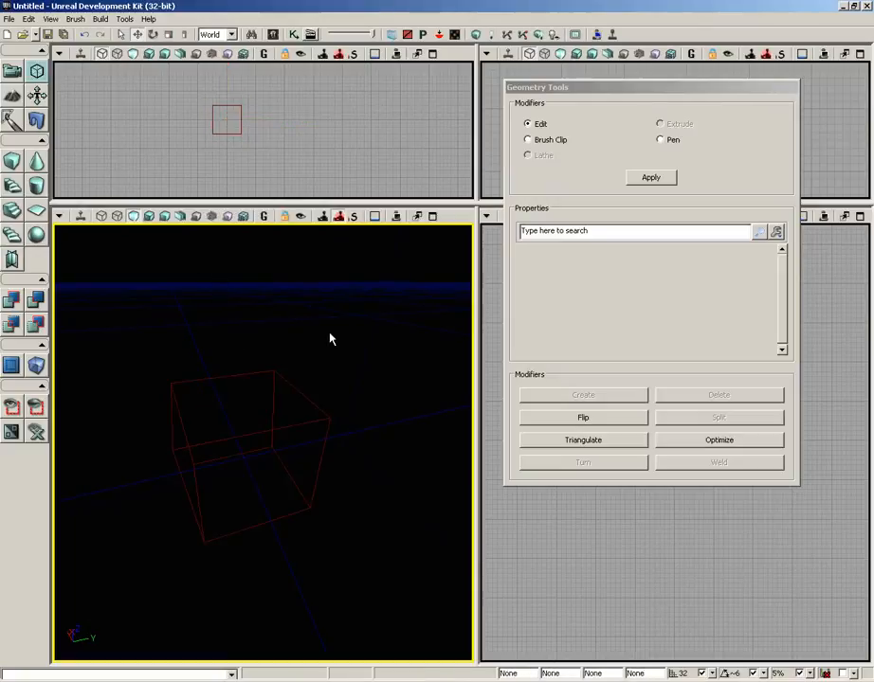
key("ctrl+a")
left_click_drag(316, 380, 333, 356)
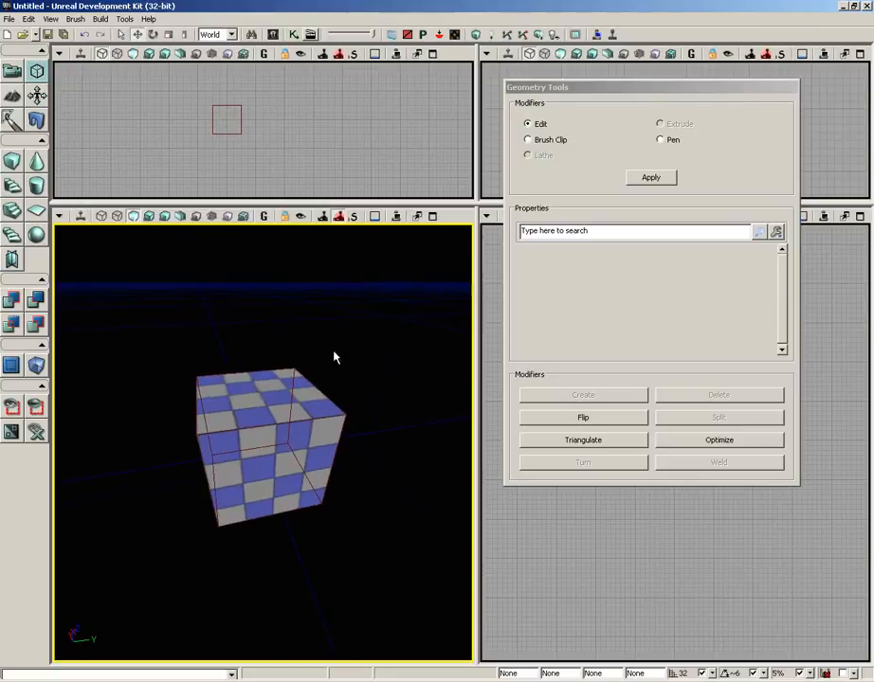
Step: Select the builder brush and move it away from the added cube along the negative Y axis
left_click(317, 385)
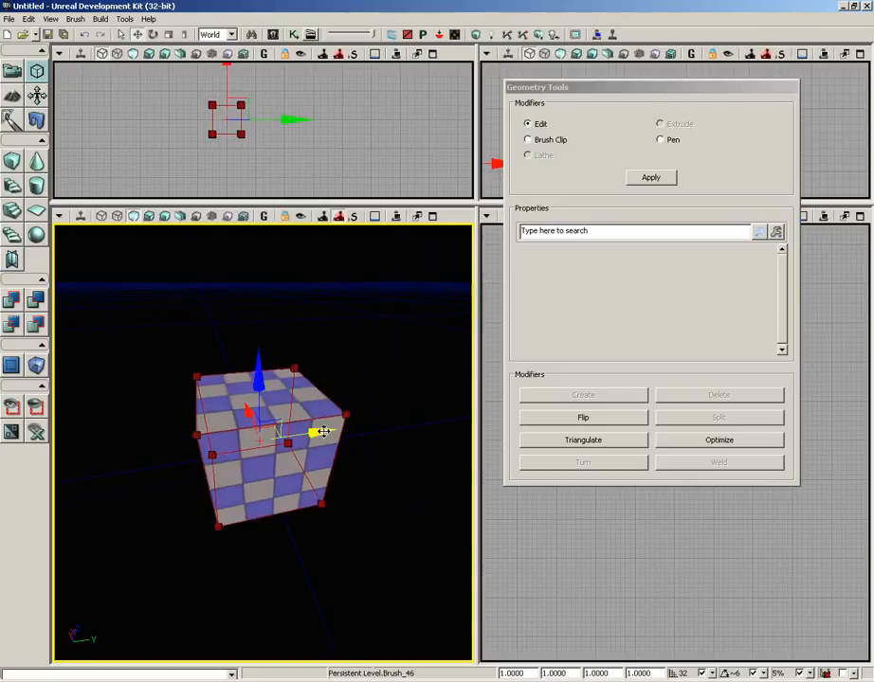
left_click_drag(322, 428, 47, 434)
left_click_drag(370, 406, 325, 391)
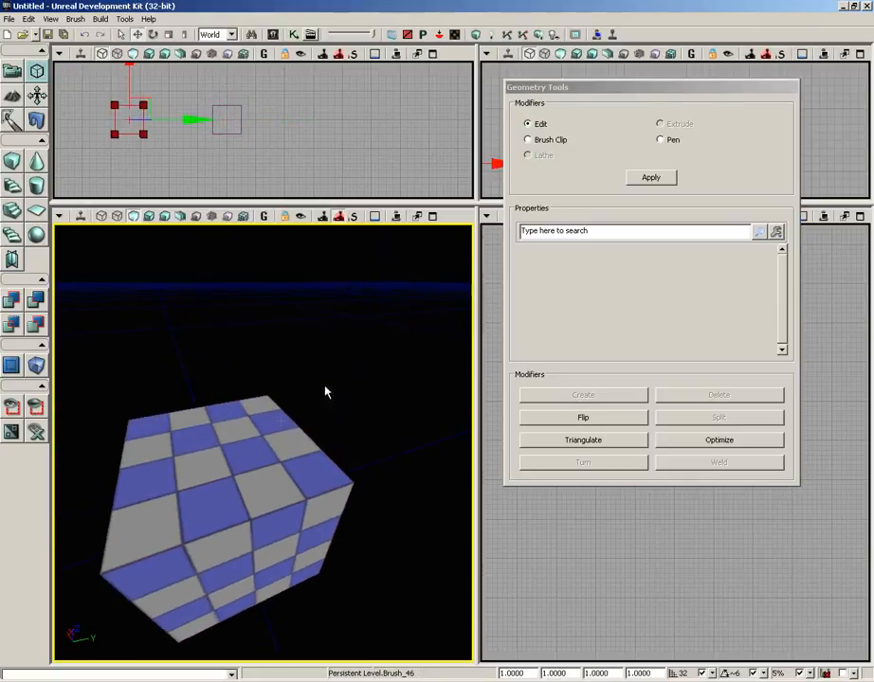
Step: Flip the top face of the added cube, rebuild the level's geometry and dismiss the map check report
left_click_drag(233, 478, 235, 502)
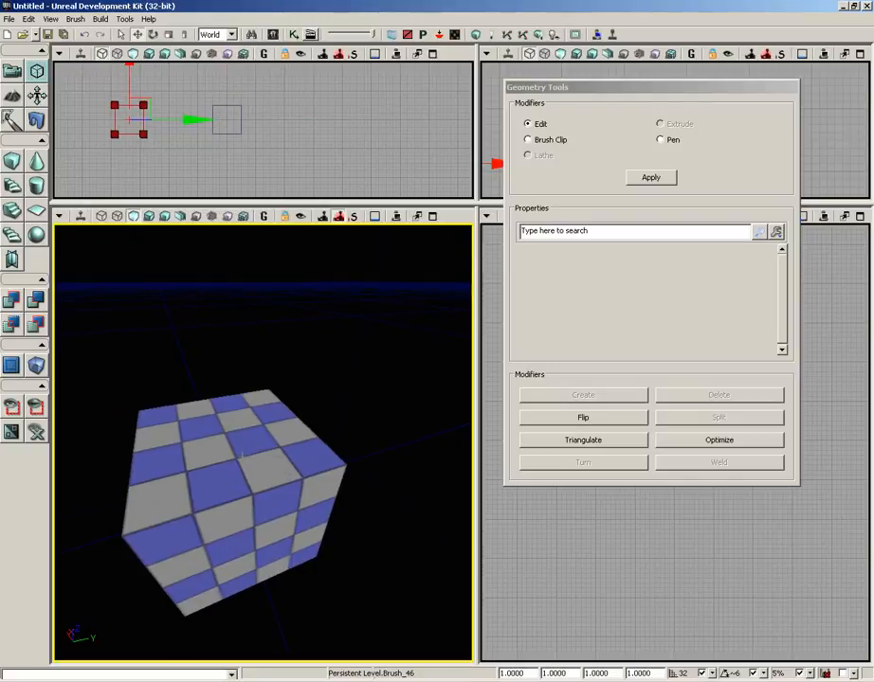
left_click(242, 453)
left_click_drag(334, 379, 309, 394)
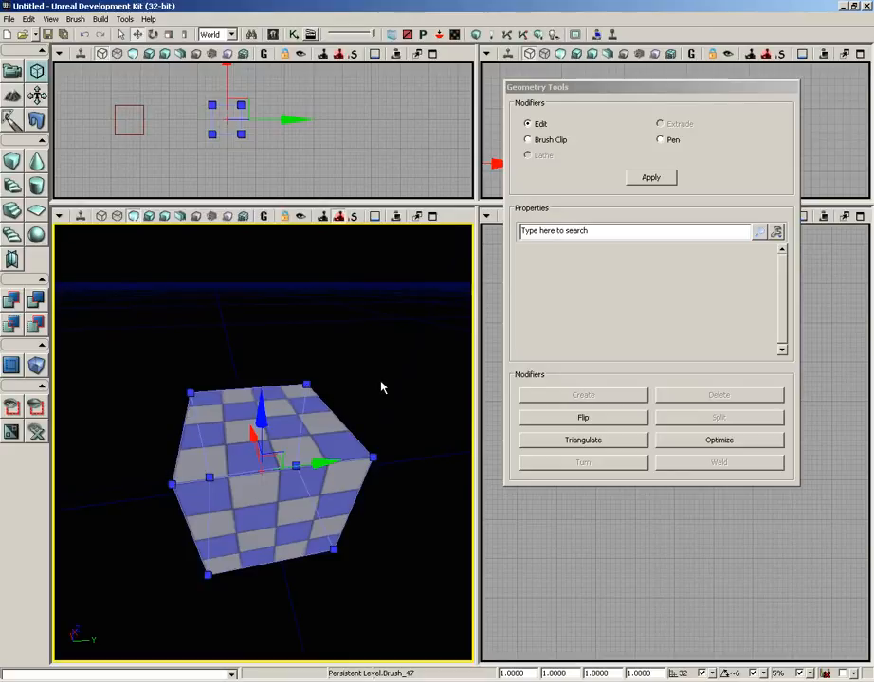
left_click(301, 425)
left_click_drag(392, 364, 393, 292)
right_click_drag(392, 292, 392, 373)
left_click(561, 420)
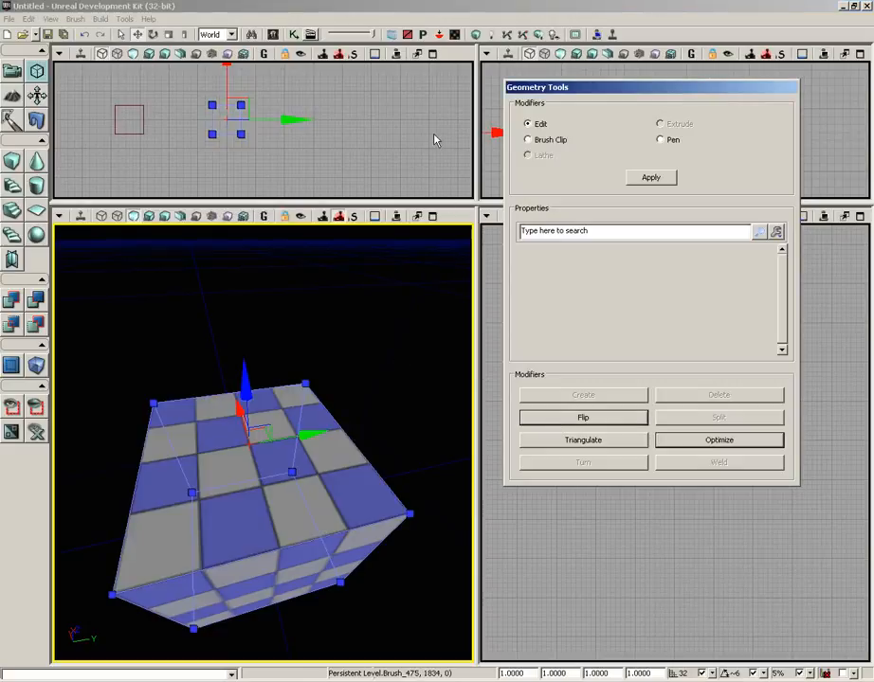
left_click(477, 35)
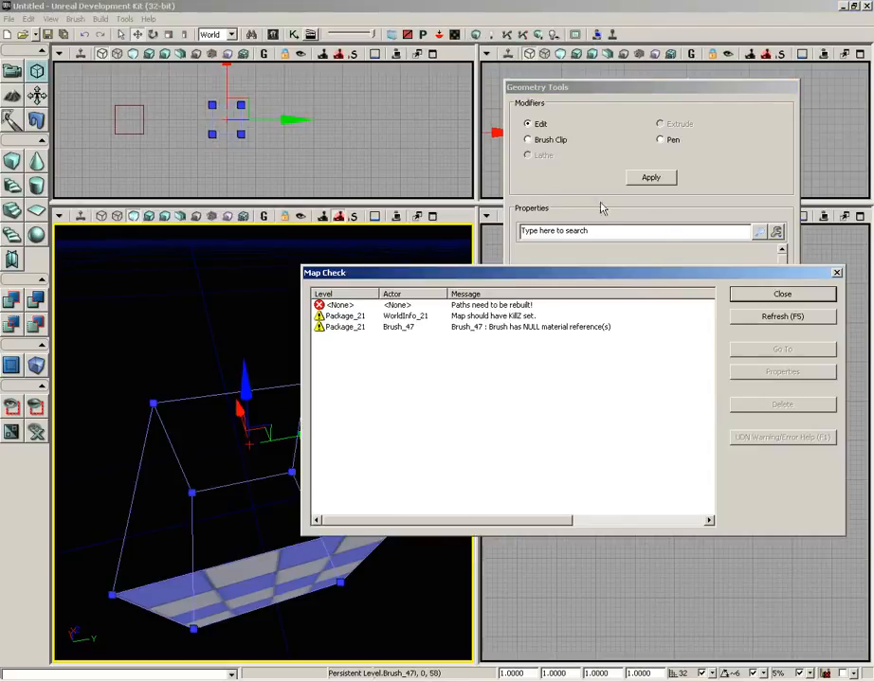
left_click(768, 290)
Step: Examine the rebuilt cube from outside and inside to see which sides of its faces are rendered
left_click_drag(376, 365, 354, 504)
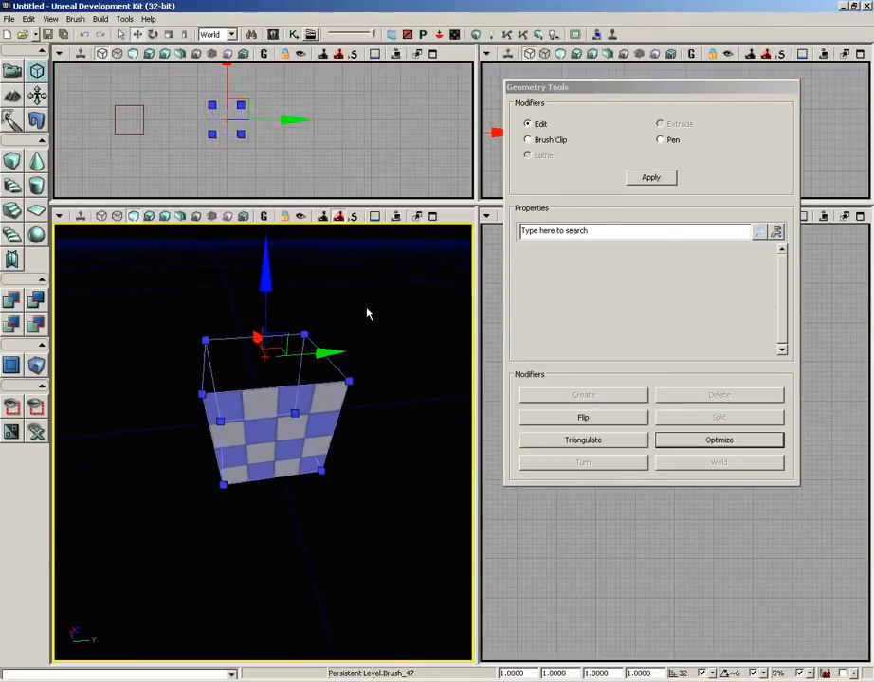
left_click_drag(152, 316, 160, 267)
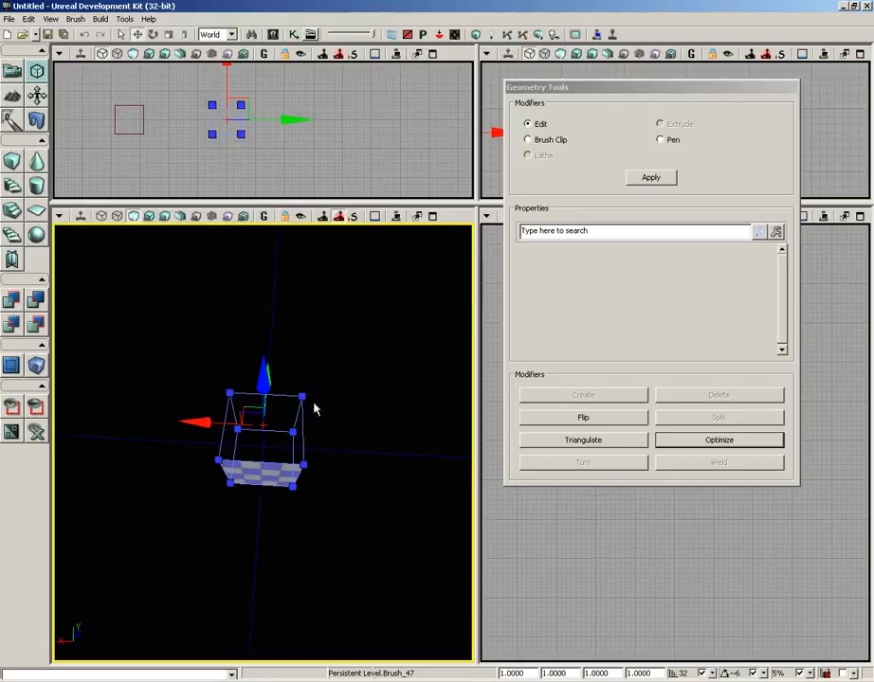
mouse_move(314, 407)
right_mouse_down()
mouse_move(324, 307)
mouse_move(320, 425)
mouse_move(310, 324)
right_mouse_up()
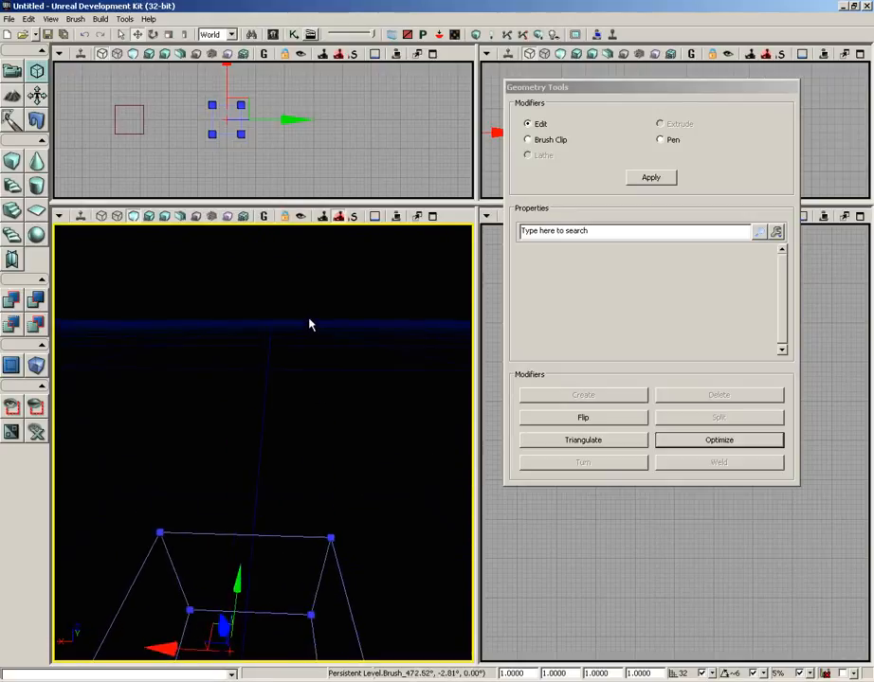
left_click(309, 324)
mouse_move(320, 387)
left_mouse_down()
mouse_move(321, 482)
mouse_move(308, 352)
mouse_move(322, 359)
mouse_move(323, 297)
left_mouse_up()
middle_click_drag(320, 386, 314, 455)
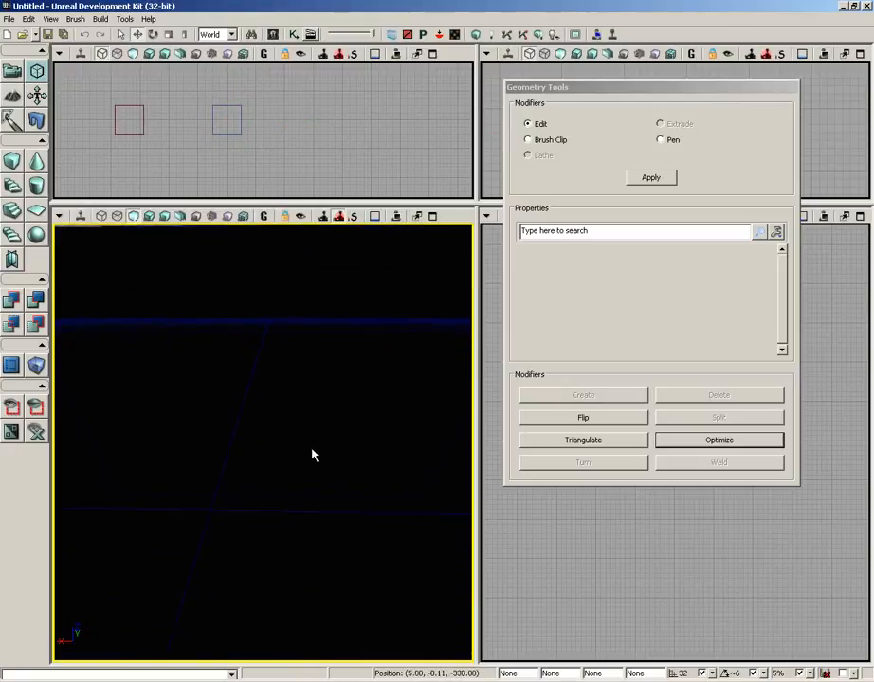
right_click_drag(314, 455, 300, 294)
left_click_drag(300, 294, 293, 507)
right_click_drag(292, 508, 293, 552)
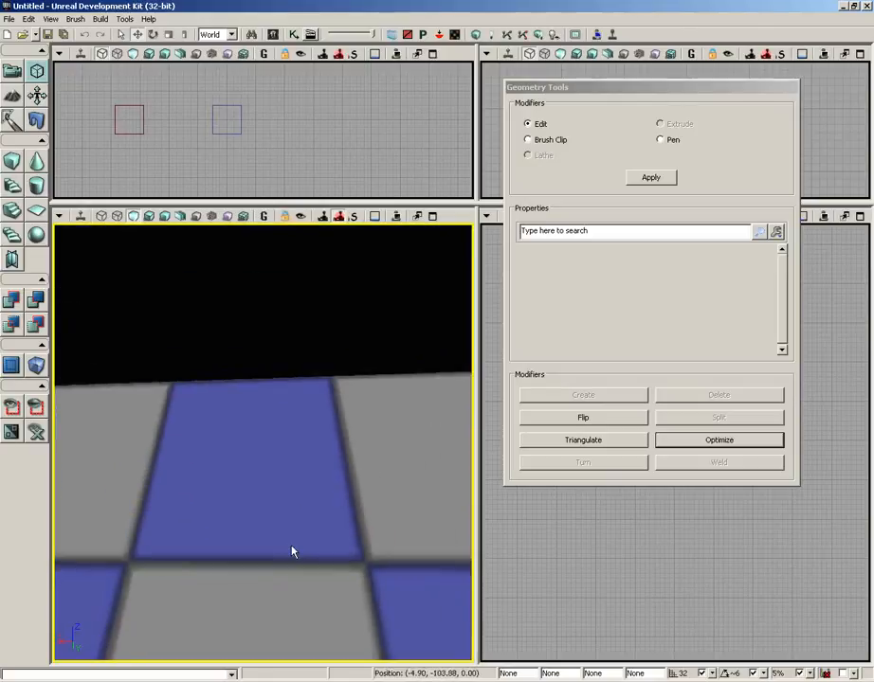
Step: Reselect the added cube and examine its flipped top face from inside the brush
left_click(237, 127)
left_click(241, 125)
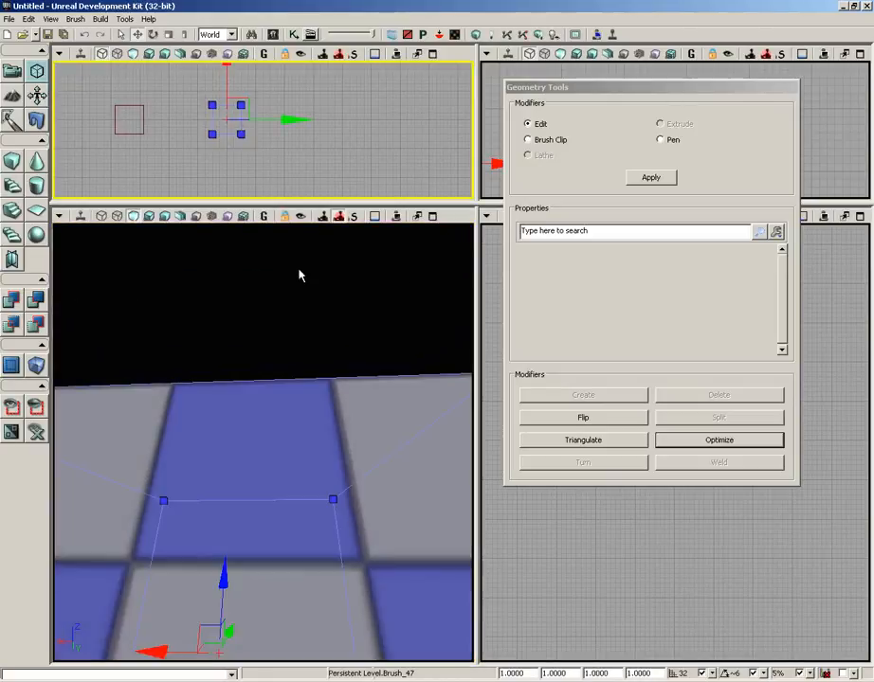
right_click_drag(300, 285, 294, 383)
mouse_move(294, 383)
middle_mouse_down()
mouse_move(281, 283)
mouse_move(273, 402)
middle_mouse_up()
left_click_drag(273, 402, 273, 337)
right_click_drag(273, 338, 301, 194)
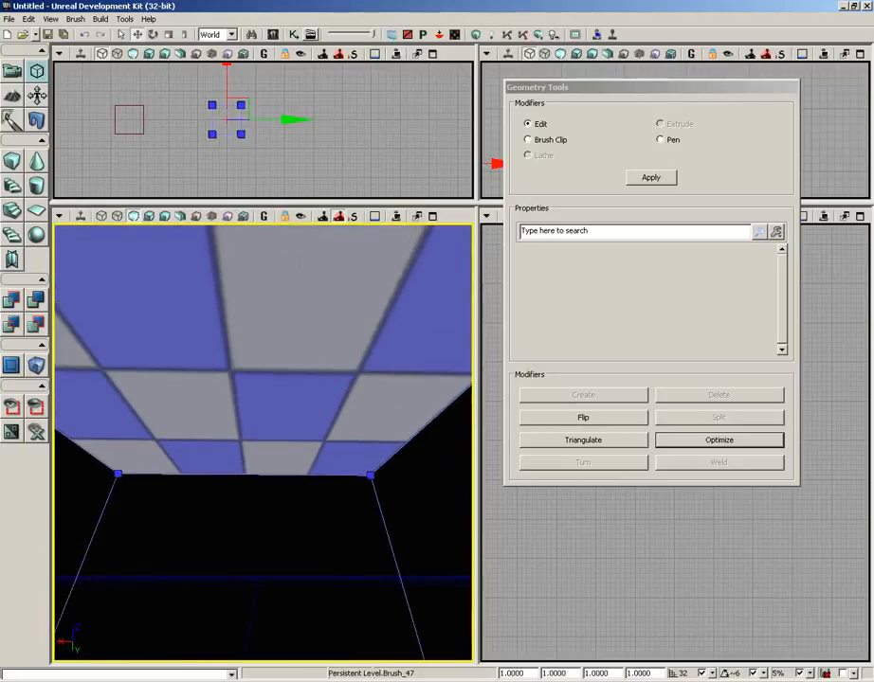
Step: Flip the added cube's top face back from inside the brush, rebuild the level's geometry and dismiss the map check report
left_click(308, 303)
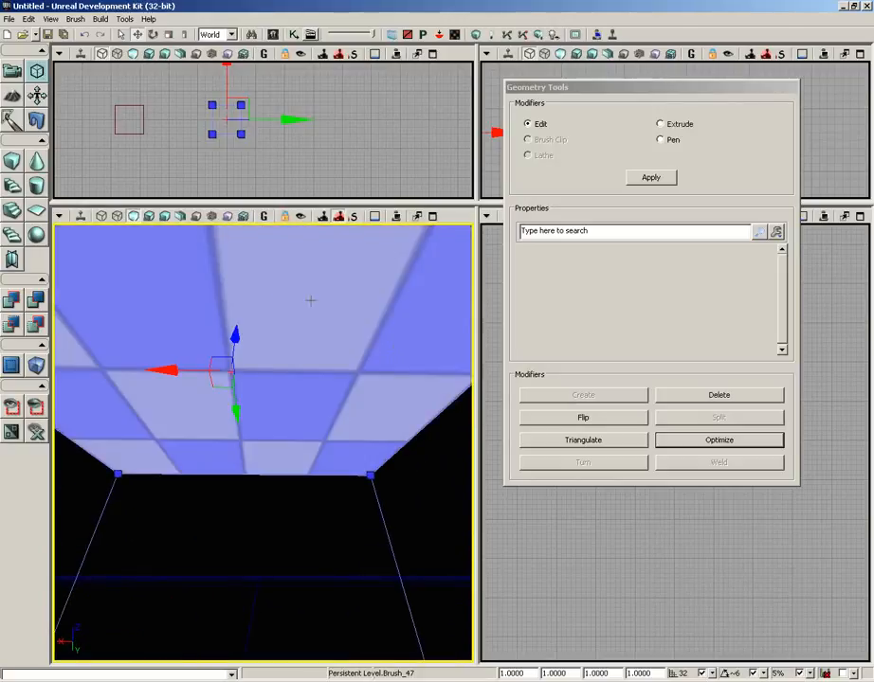
left_click(599, 417)
left_click_drag(348, 511, 336, 493)
middle_click_drag(337, 493, 313, 381)
right_click_drag(313, 381, 295, 578)
left_click_drag(313, 374, 308, 461)
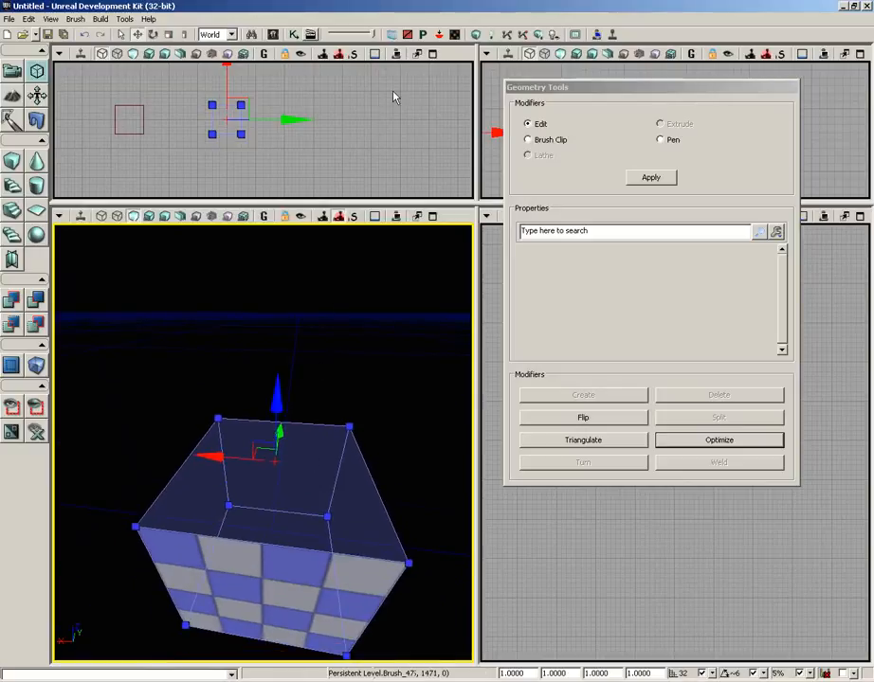
left_click(477, 36)
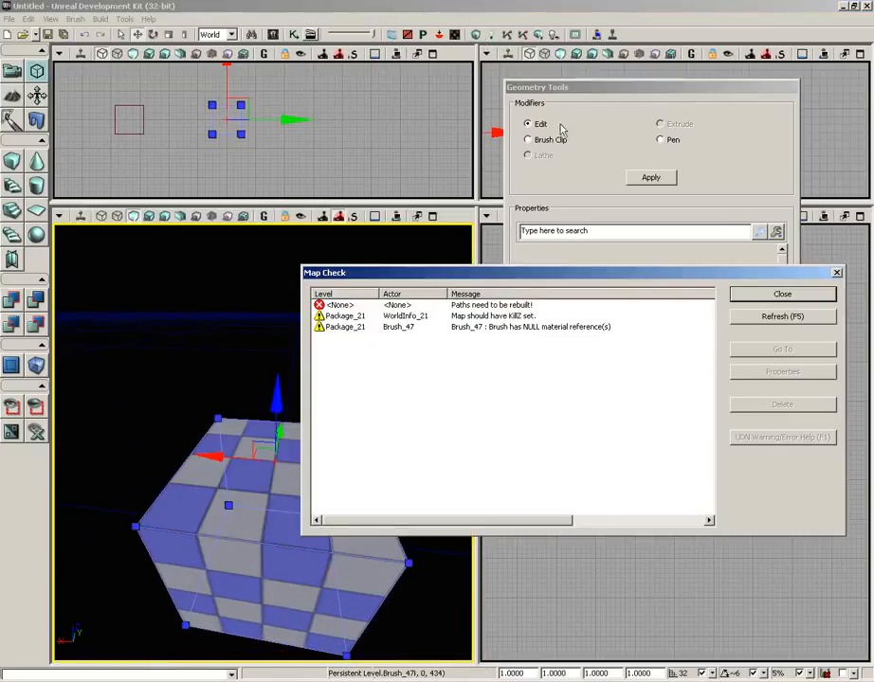
left_click(770, 295)
Step: Reselect the cube without any face selected, flip all its faces, rebuild the geometry and dismiss the map check report
left_click(361, 449)
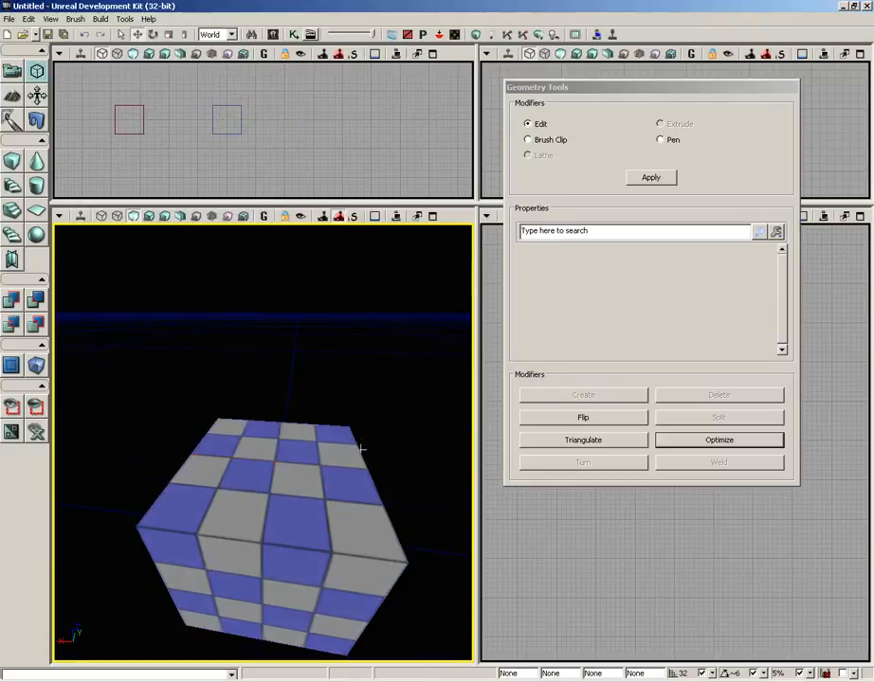
left_click(361, 456)
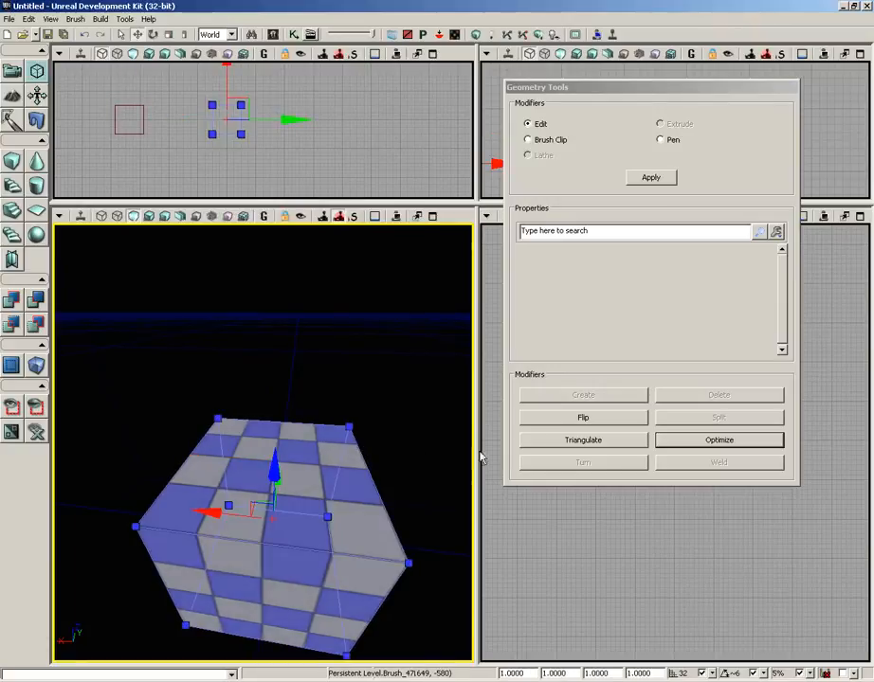
left_click(597, 425)
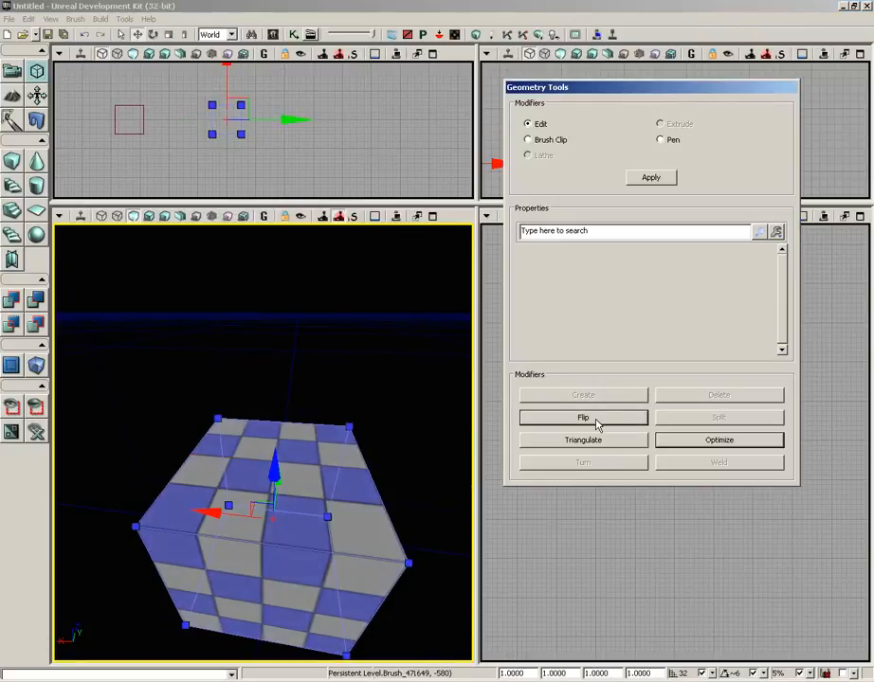
left_click(476, 35)
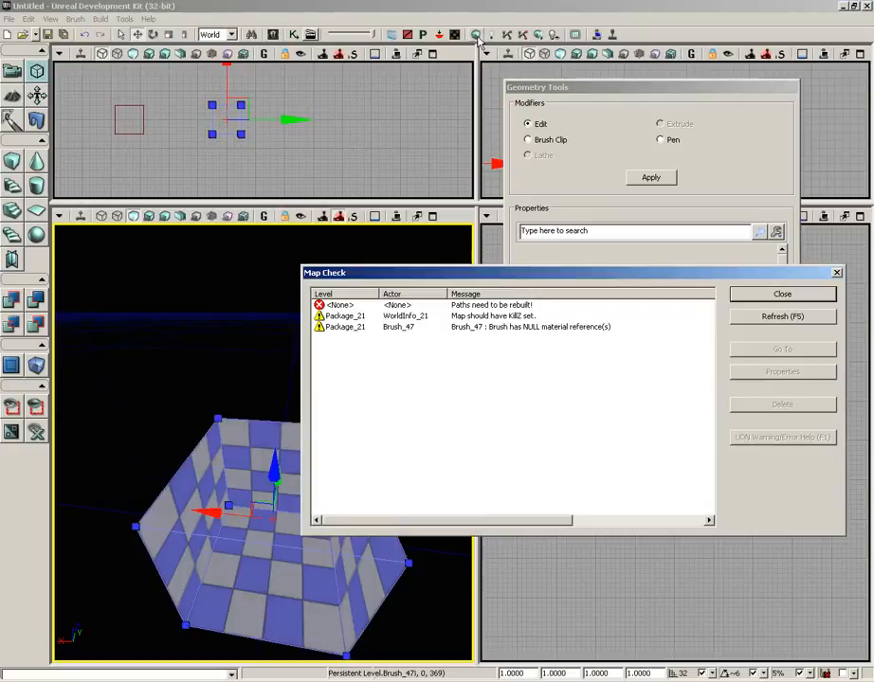
left_click(798, 295)
Step: Flip all faces of the inside-out cube back outward, rebuild the geometry and dismiss the map check report
middle_click_drag(328, 313, 331, 426)
right_click_drag(331, 427, 325, 379)
left_click_drag(325, 379, 319, 417)
middle_click_drag(318, 398, 409, 330)
left_click_drag(409, 330, 278, 373)
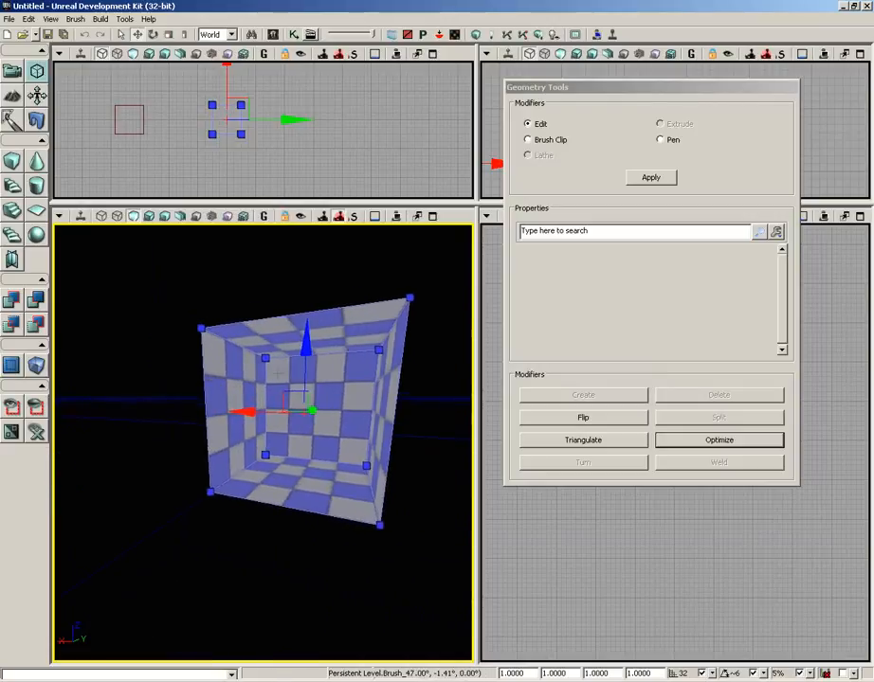
left_click(582, 418)
left_click(475, 35)
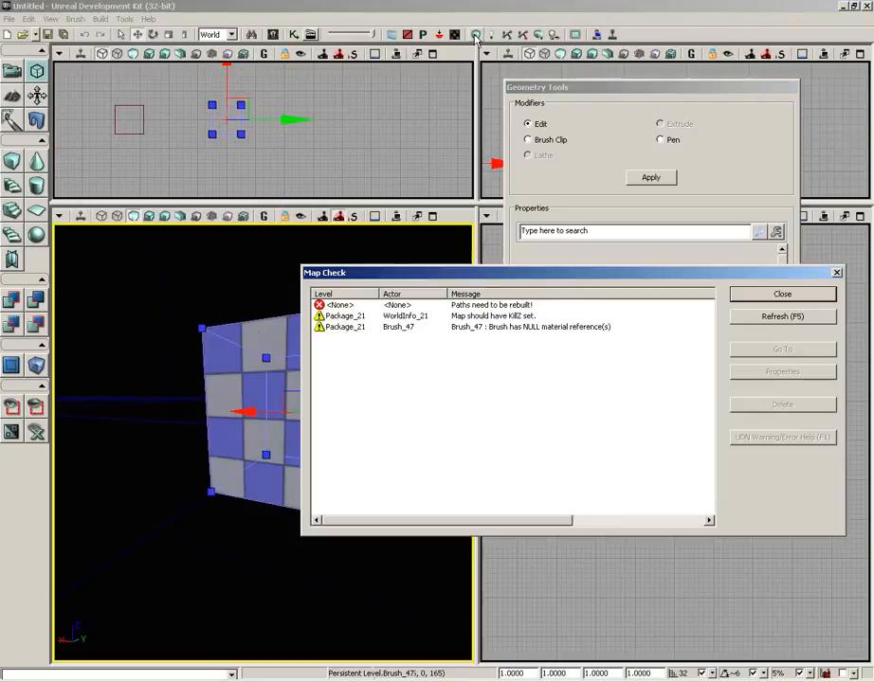
left_click(746, 294)
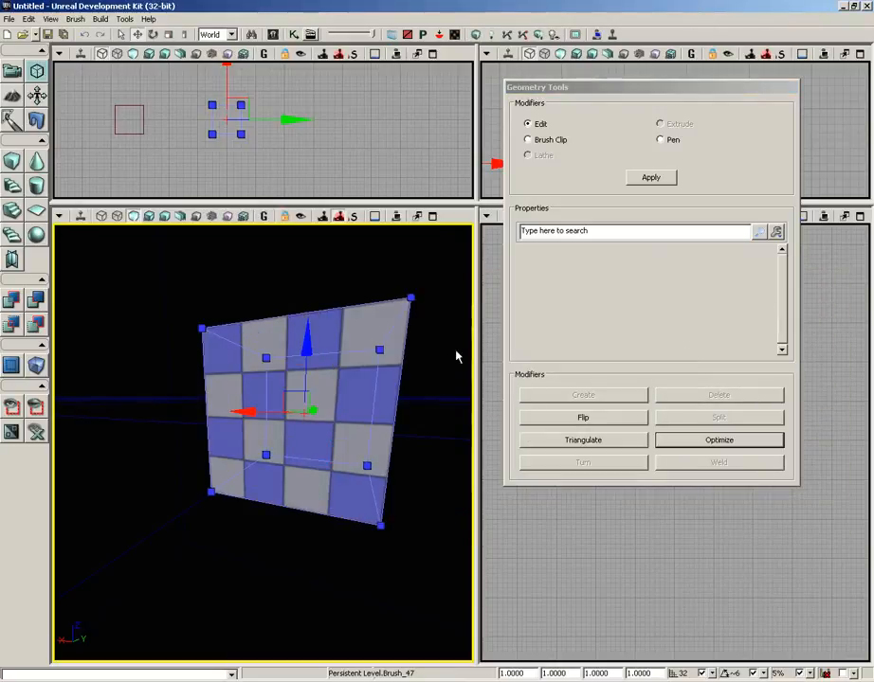
Step: Switch the perspective view to wireframe and triangulate all faces of the cube
left_click_drag(395, 475, 436, 349)
right_click_drag(437, 348, 411, 369)
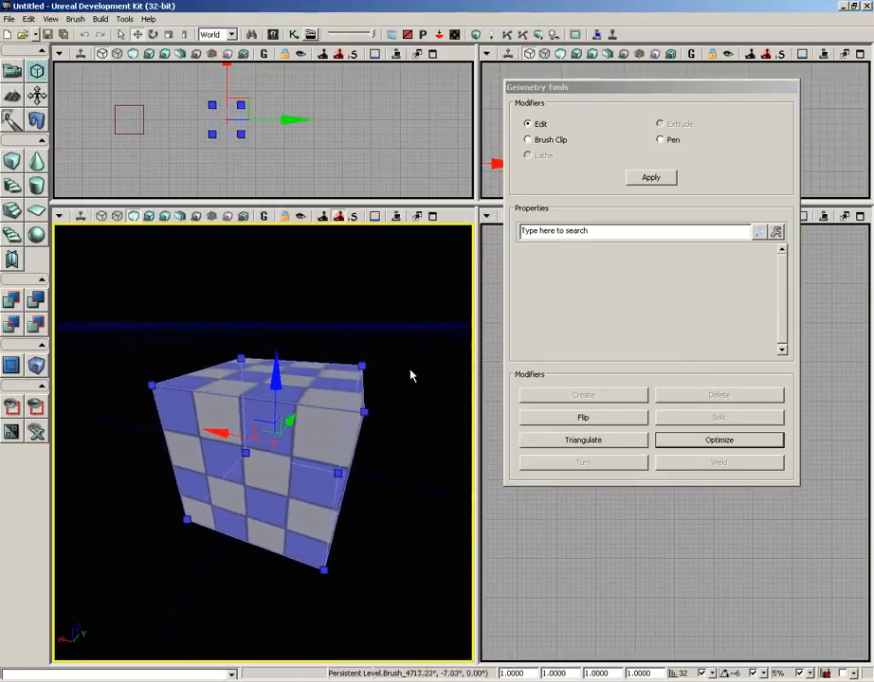
left_click_drag(410, 369, 431, 358)
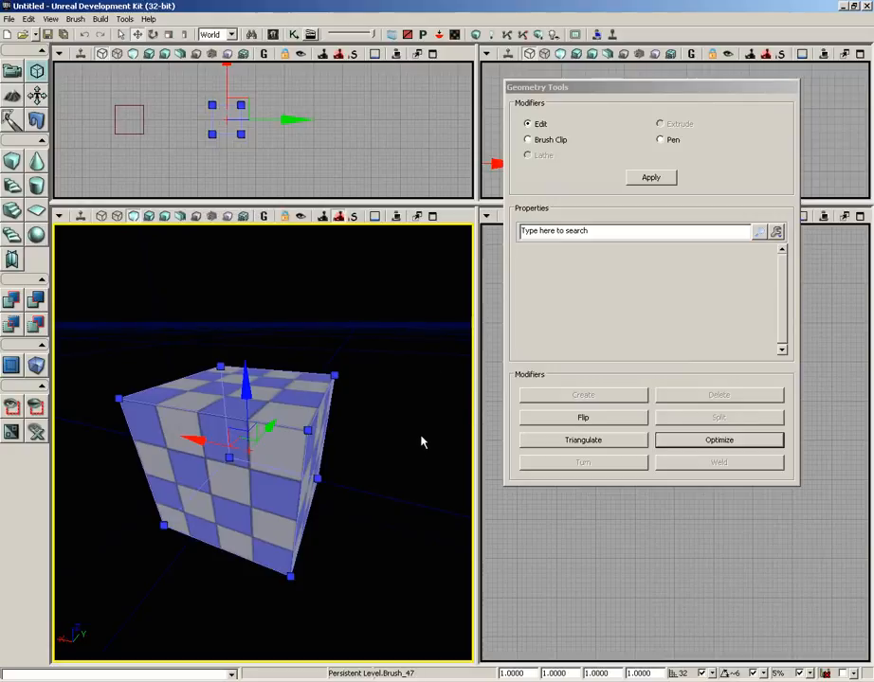
left_click(101, 216)
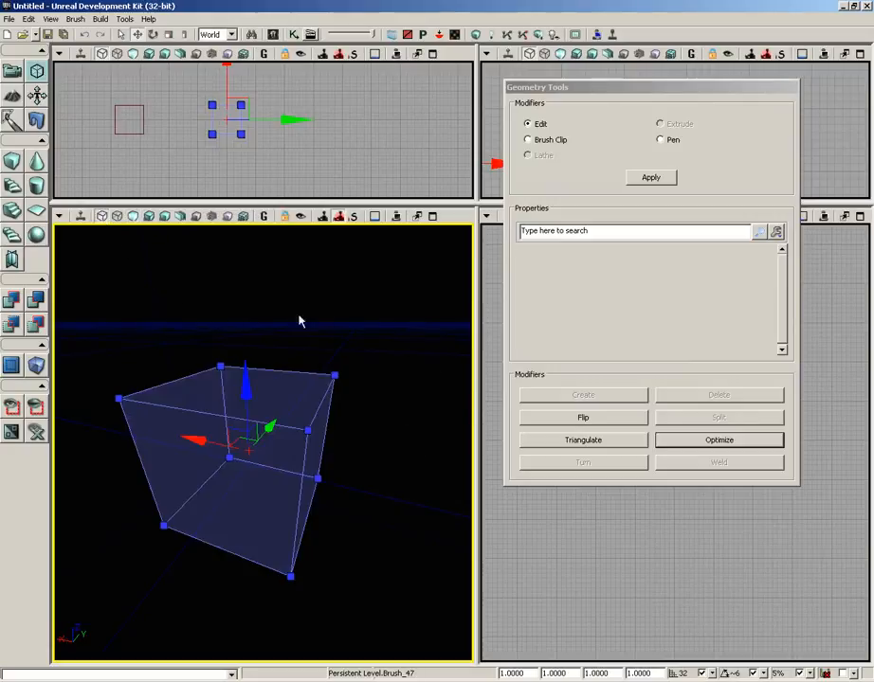
right_click_drag(299, 314, 321, 302)
left_click_drag(321, 302, 275, 347)
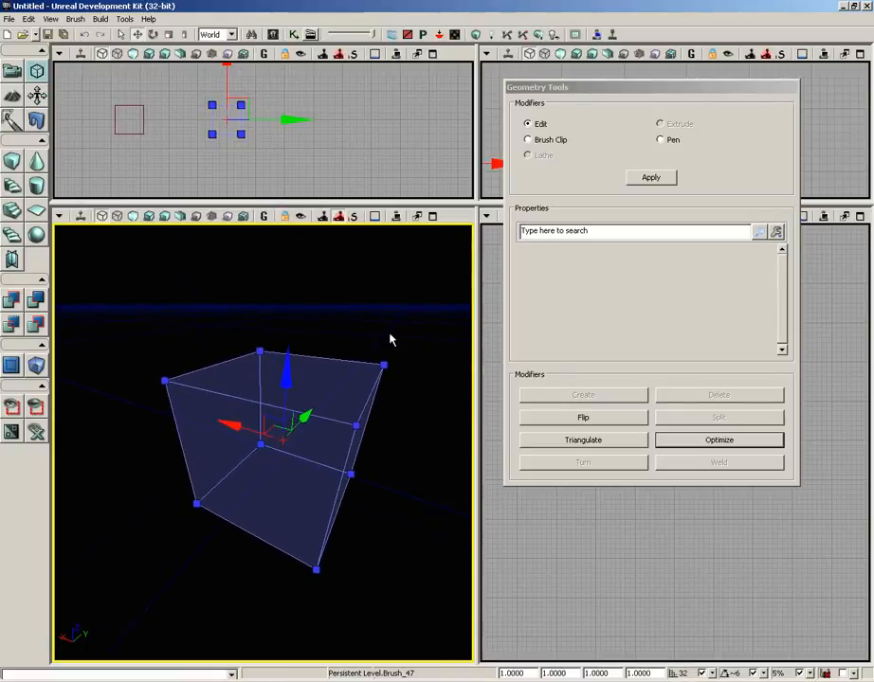
left_click(555, 442)
left_click_drag(344, 410, 409, 451)
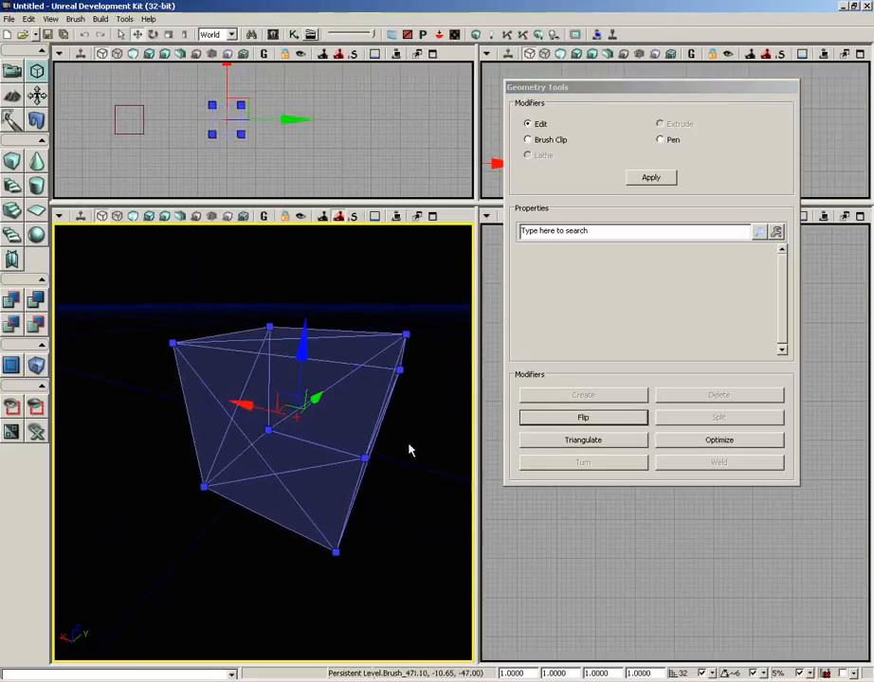
left_click_drag(267, 413, 210, 323)
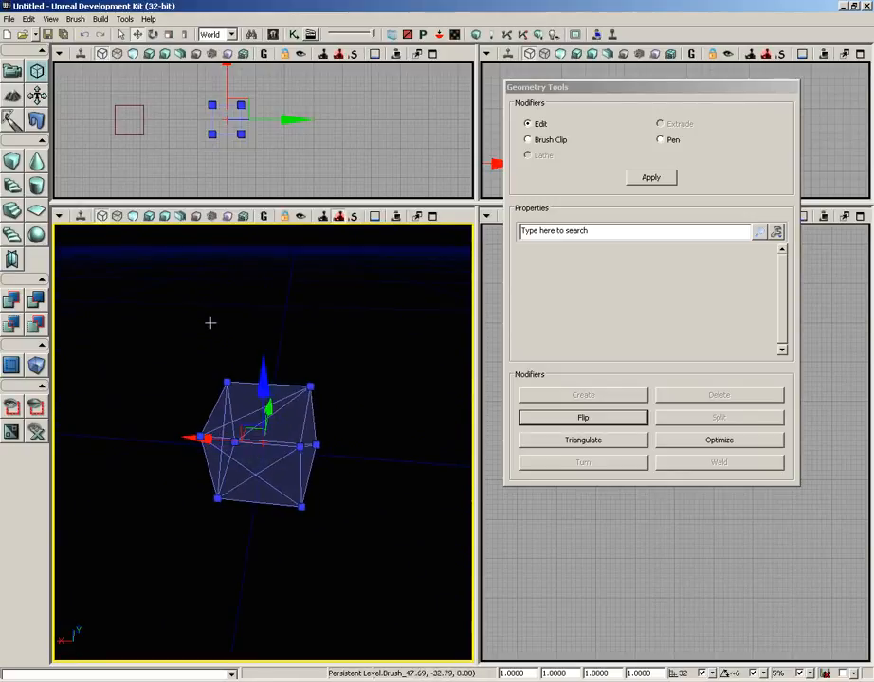
Step: Optimize the triangulated cube to merge its triangles, and select one far corner vertex of the top face
left_click(674, 445)
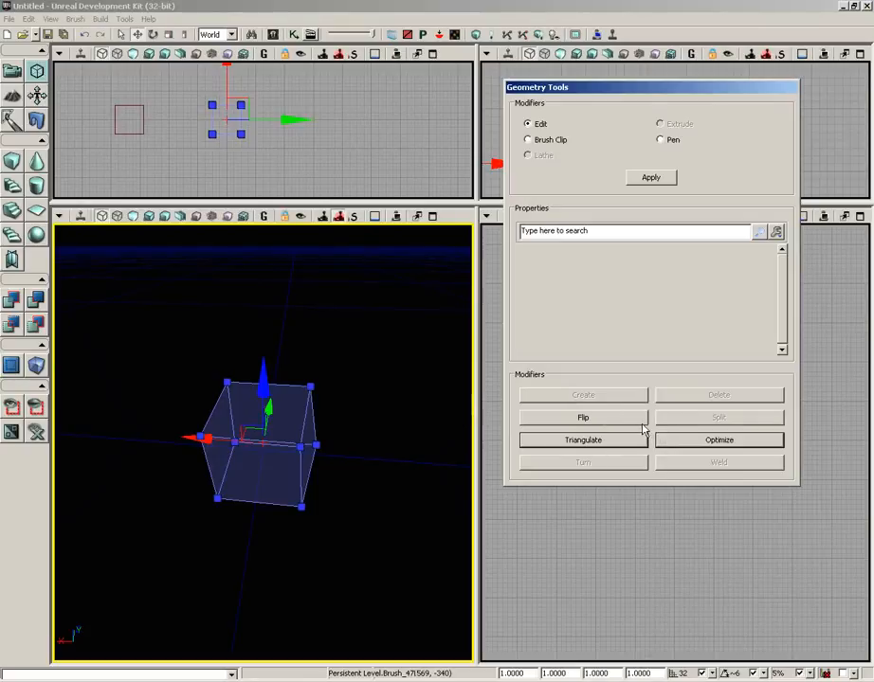
left_click(312, 386)
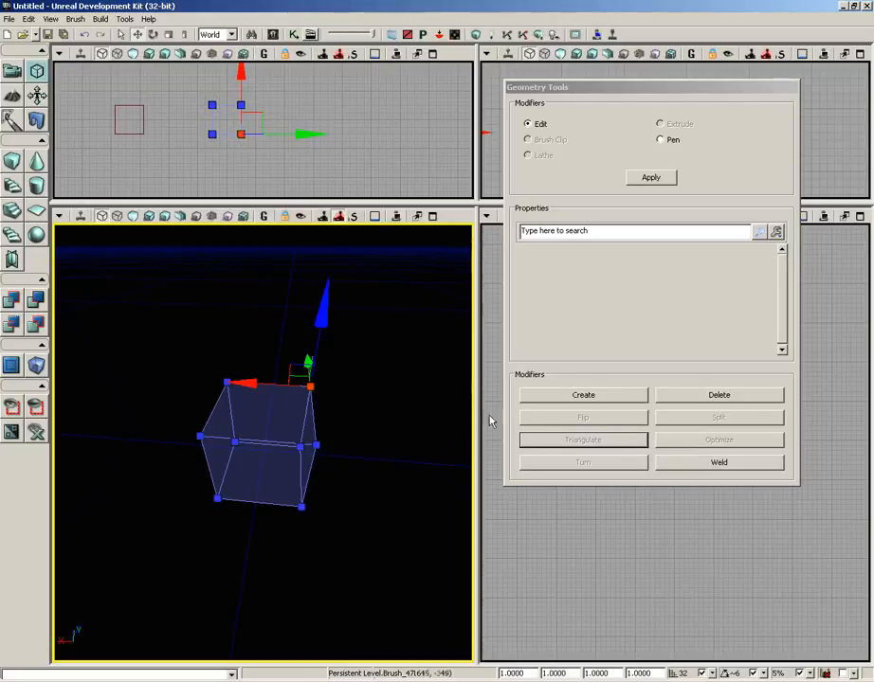
left_click_drag(405, 394, 399, 356)
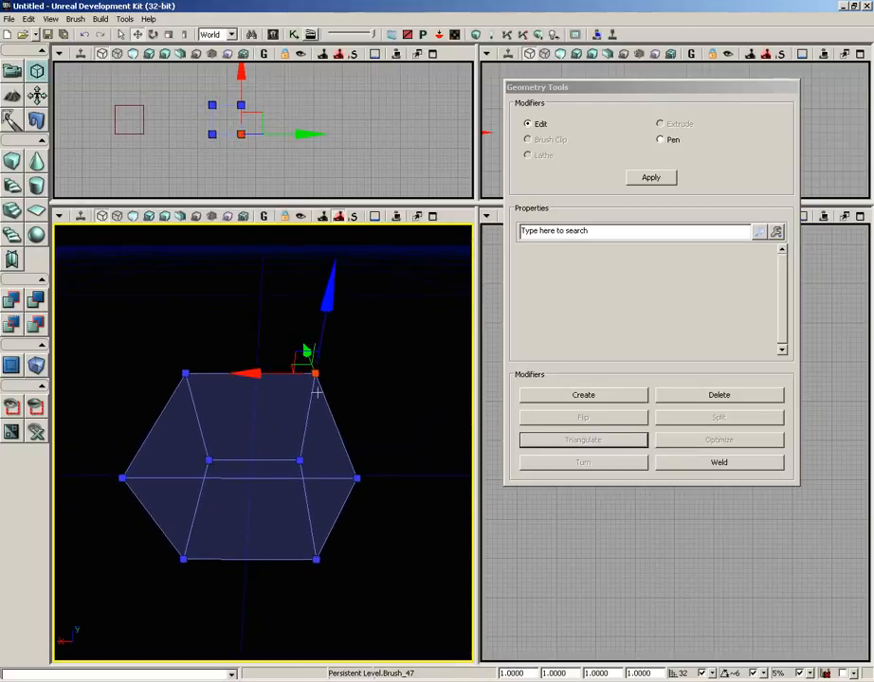
Step: Delete the cube's top face and create a new one from its four corner vertices, selected counterclockwise as seen from above
left_click(270, 417)
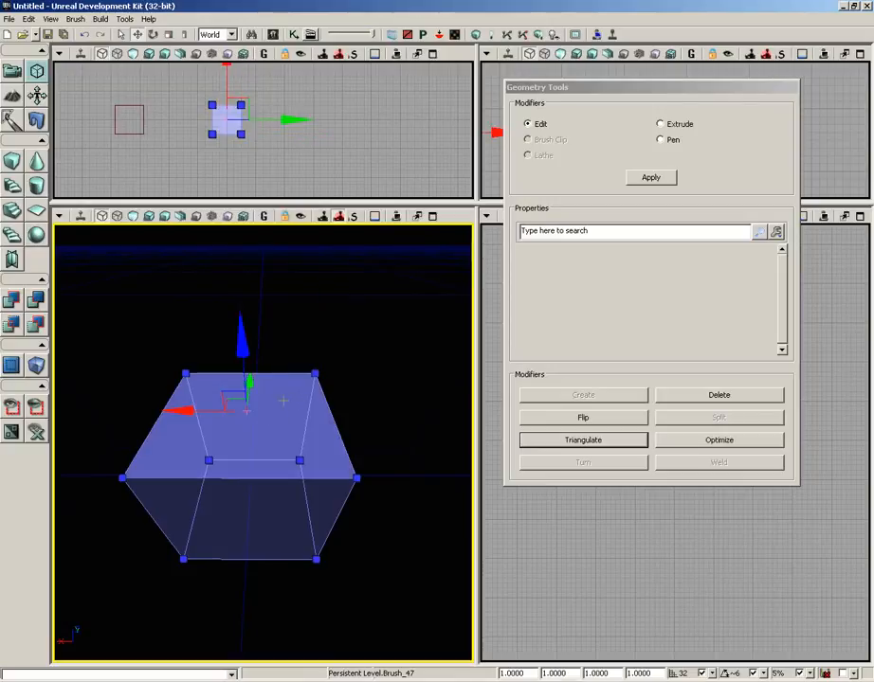
left_click(687, 398)
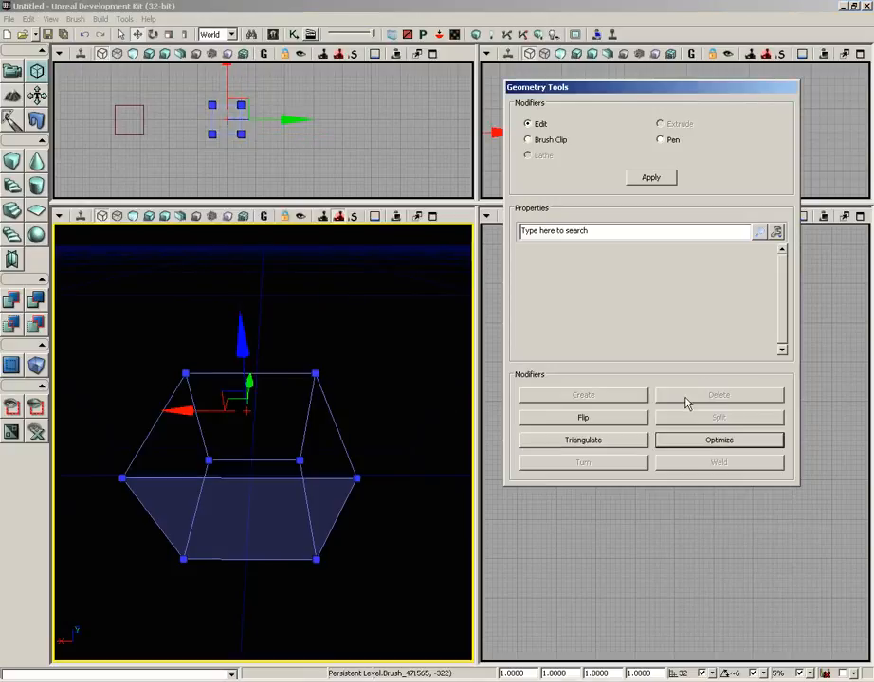
left_click(185, 374)
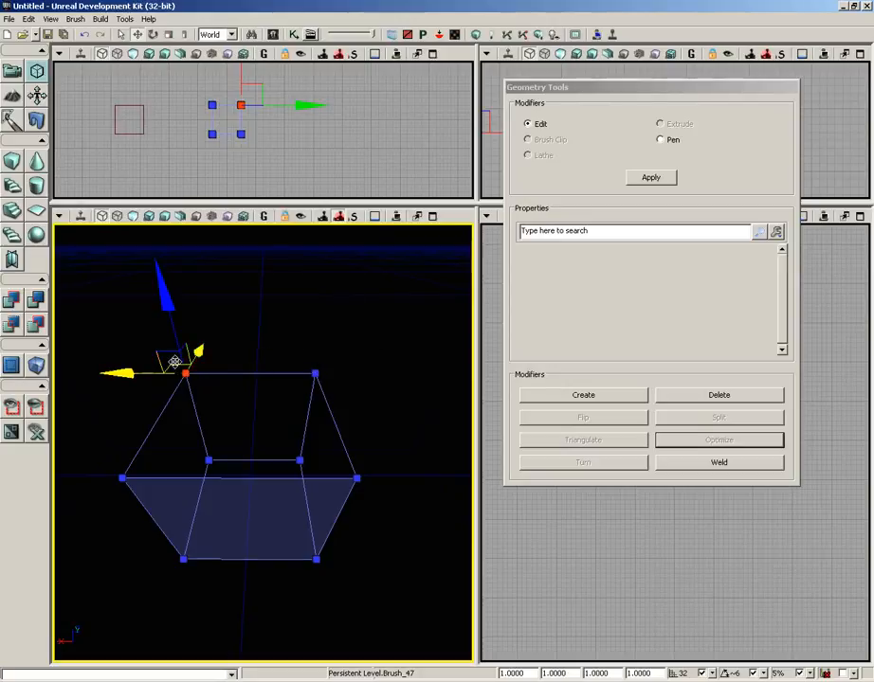
left_click(122, 477, "ctrl")
left_click(356, 478, "ctrl")
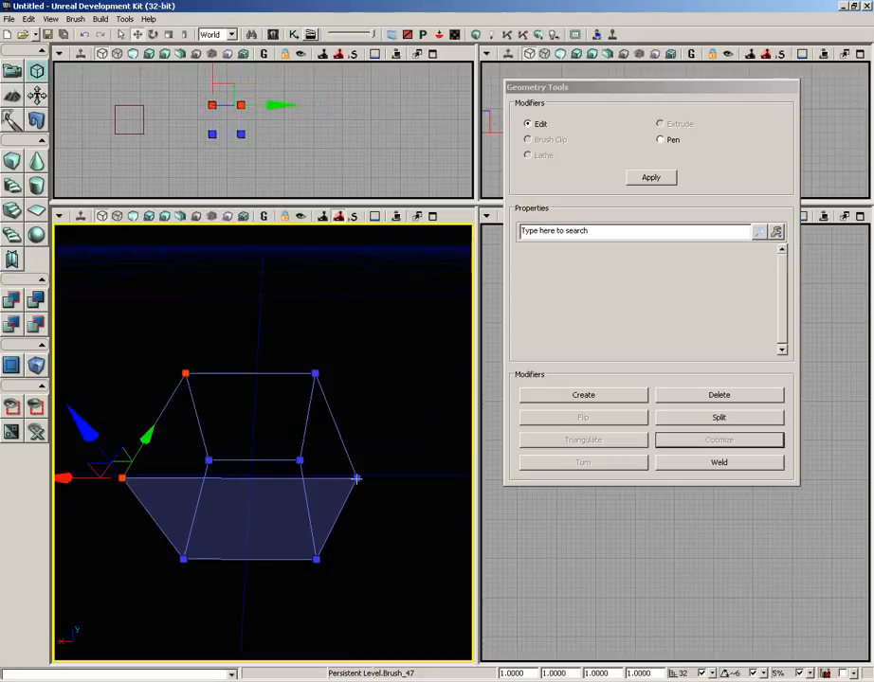
left_click(314, 373, "ctrl")
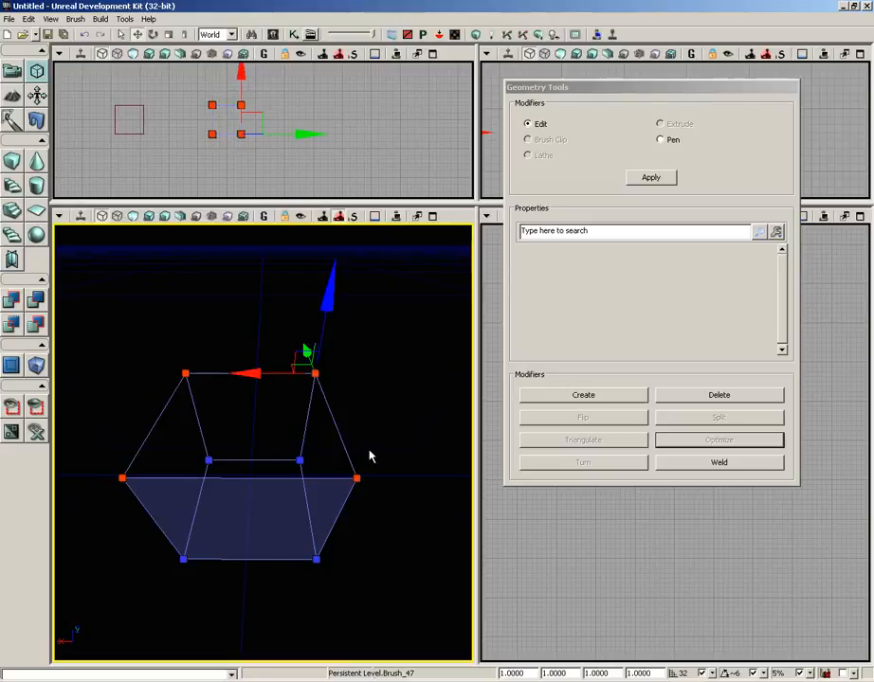
left_click(564, 403)
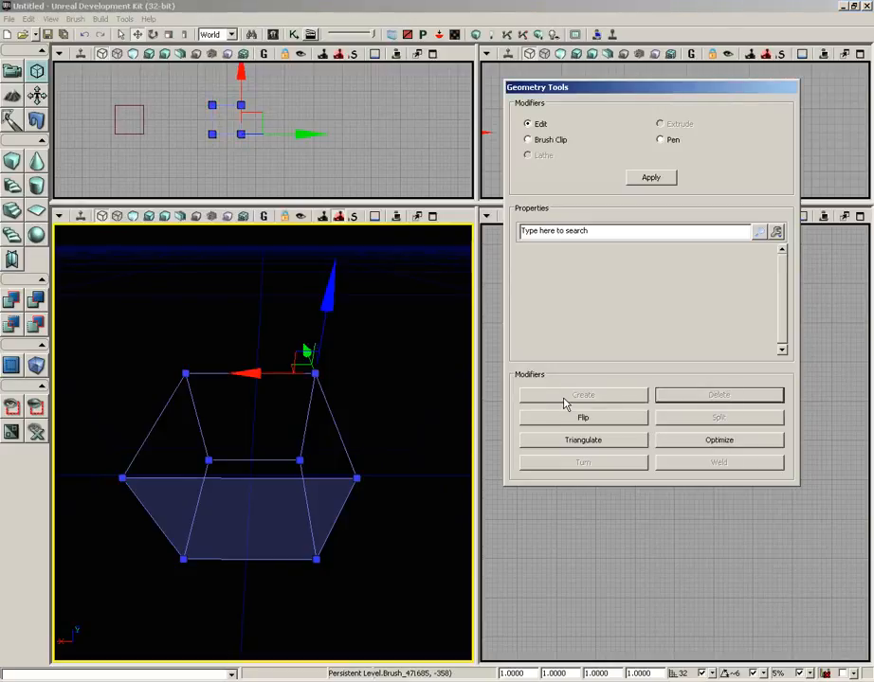
Step: Select the newly created top face from inside the cube and flip it
middle_click_drag(394, 388, 395, 508)
right_click_drag(394, 508, 391, 374)
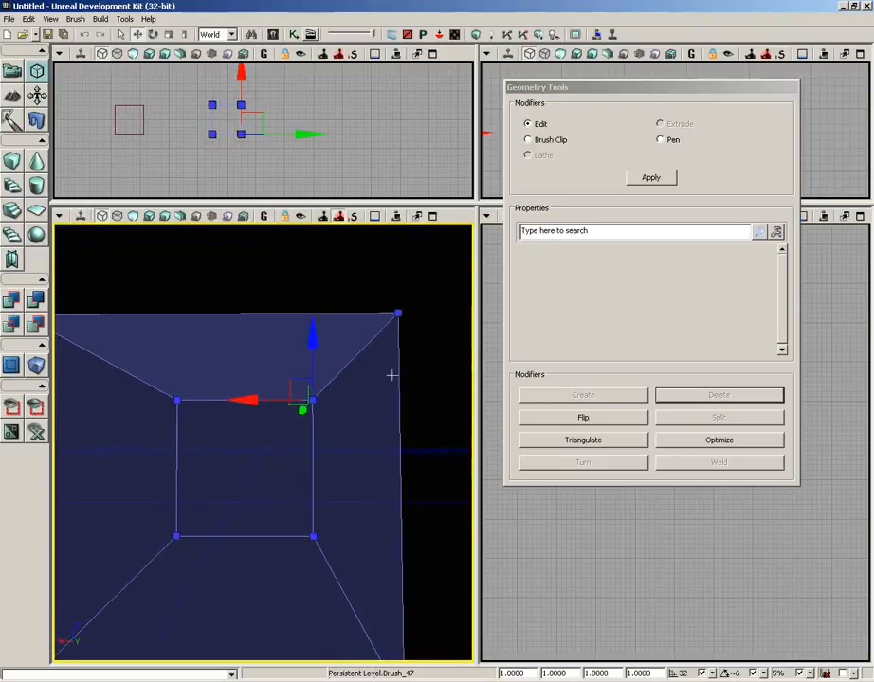
middle_click_drag(392, 374, 407, 397)
left_click_drag(408, 397, 369, 284)
mouse_move(355, 414)
right_mouse_down()
mouse_move(365, 285)
mouse_move(400, 224)
mouse_move(275, 242)
right_mouse_up()
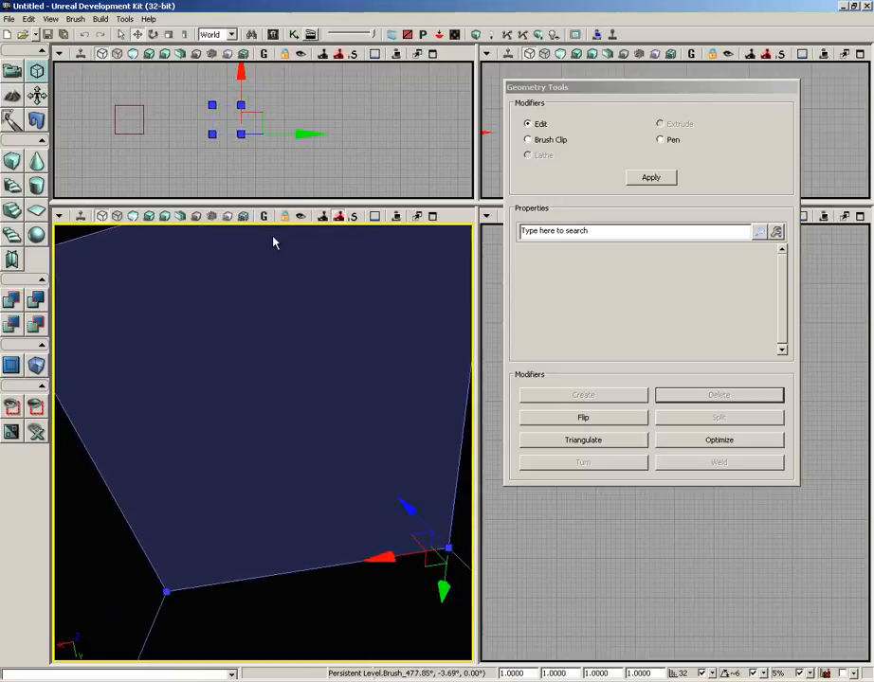
left_click(284, 406)
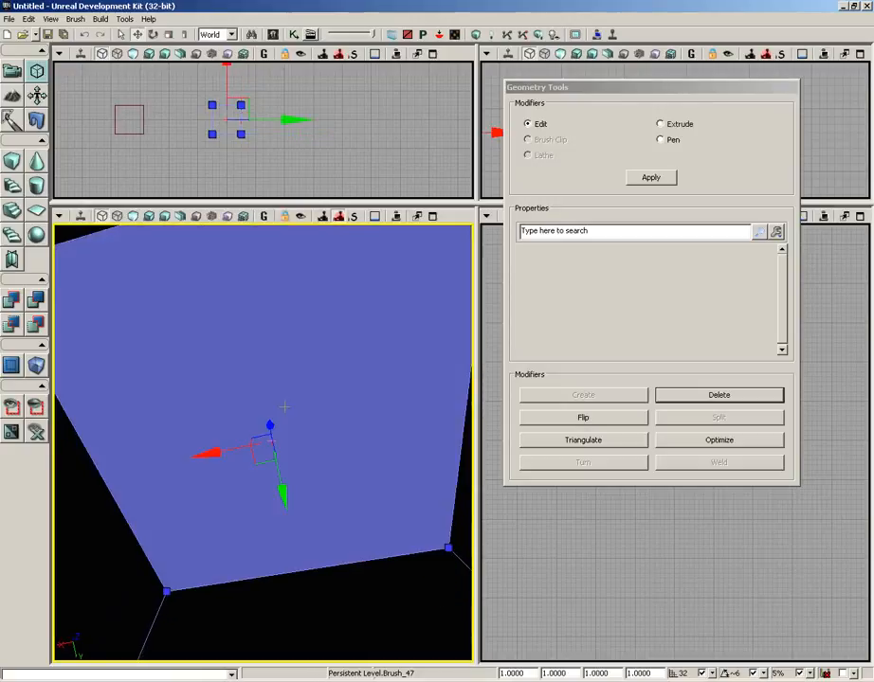
left_click(551, 418)
Step: Select the flipped top face from outside the cube and delete it
mouse_move(427, 512)
right_mouse_down()
mouse_move(391, 450)
mouse_move(392, 628)
mouse_move(352, 498)
right_mouse_up()
left_click_drag(352, 499, 356, 575)
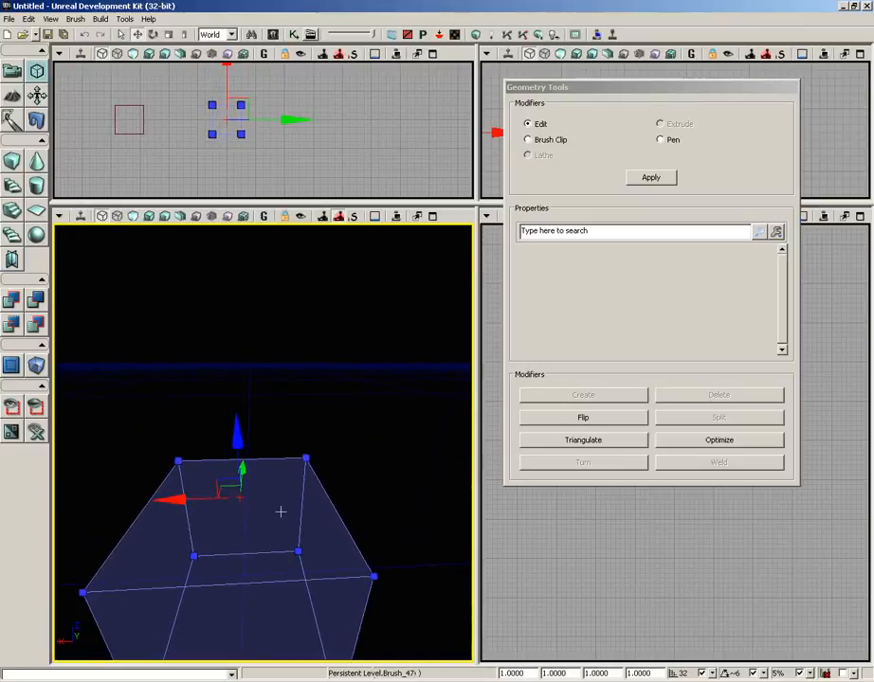
left_click(280, 511)
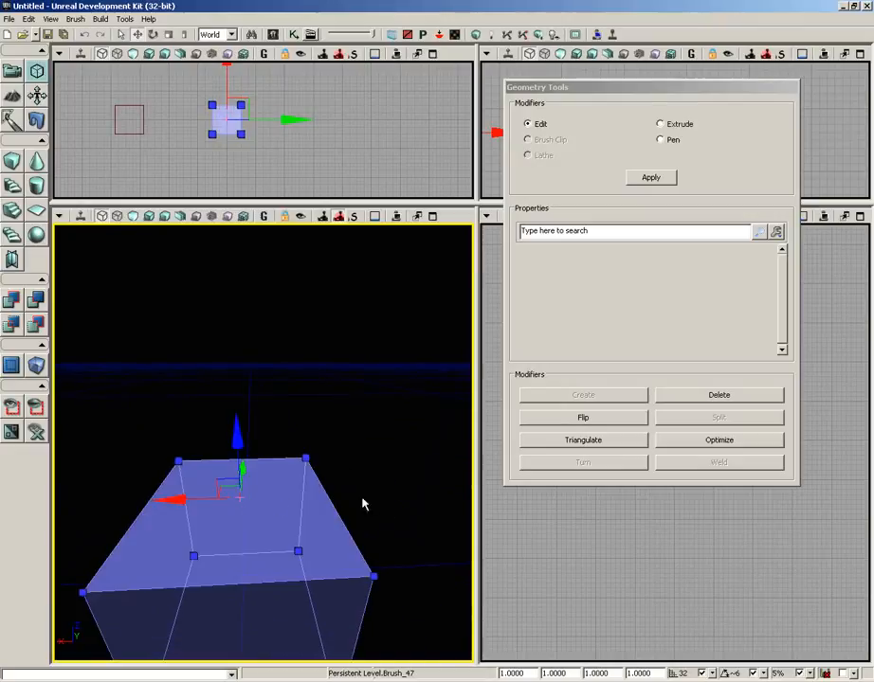
left_click(716, 397)
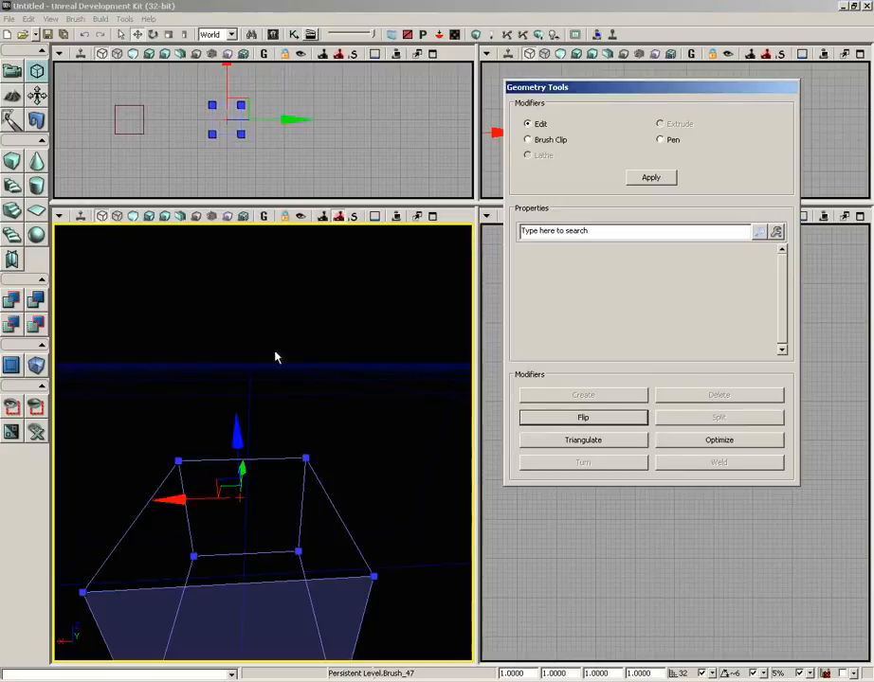
Step: Create the missing top face from its four corner vertices, selected clockwise as seen from above
right_click_drag(275, 352, 294, 369)
left_click(188, 431)
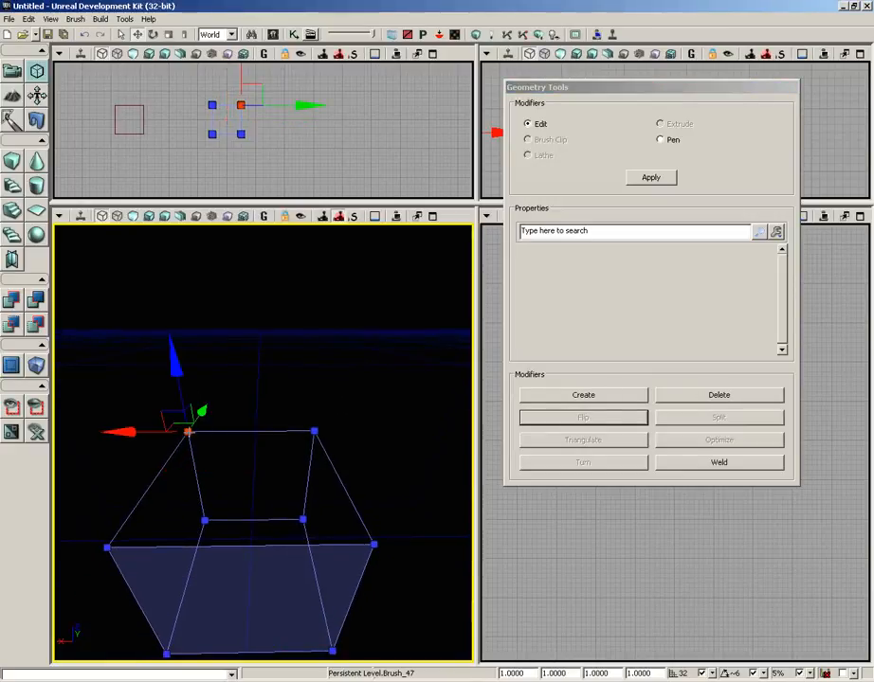
left_click(313, 431, "ctrl")
left_click(374, 544, "ctrl")
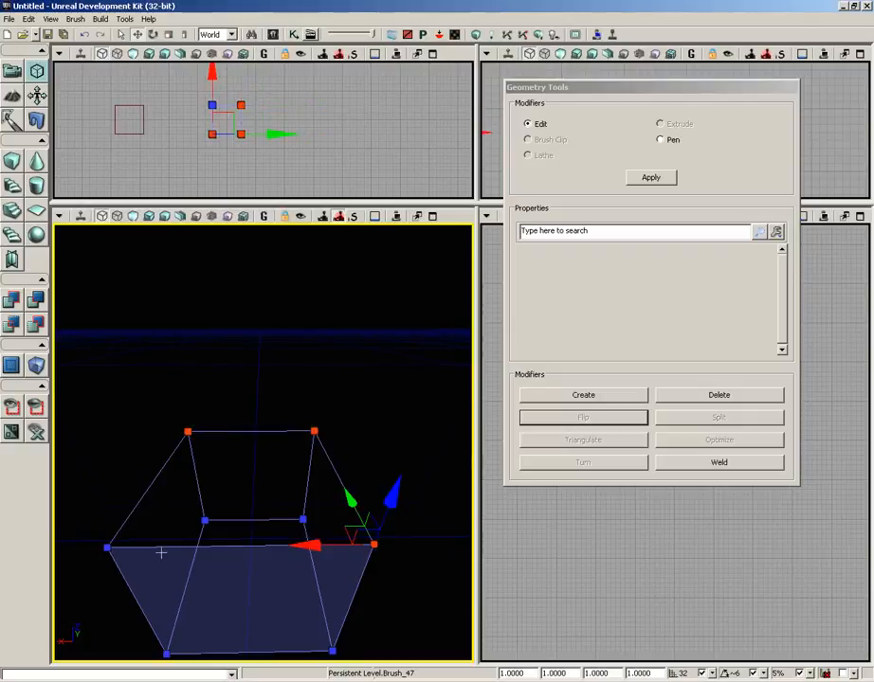
left_click(107, 547, "ctrl")
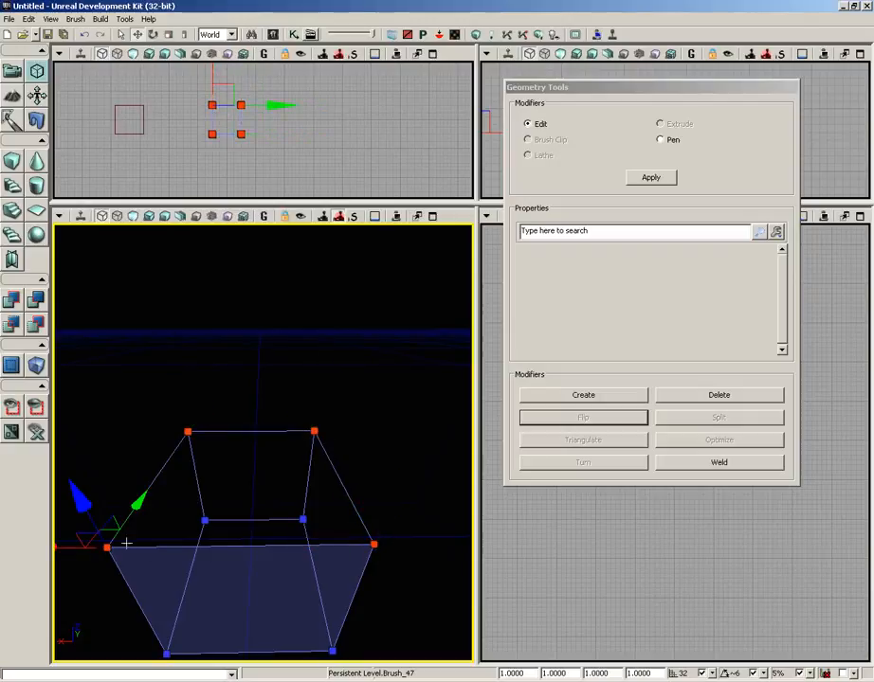
left_click(553, 398)
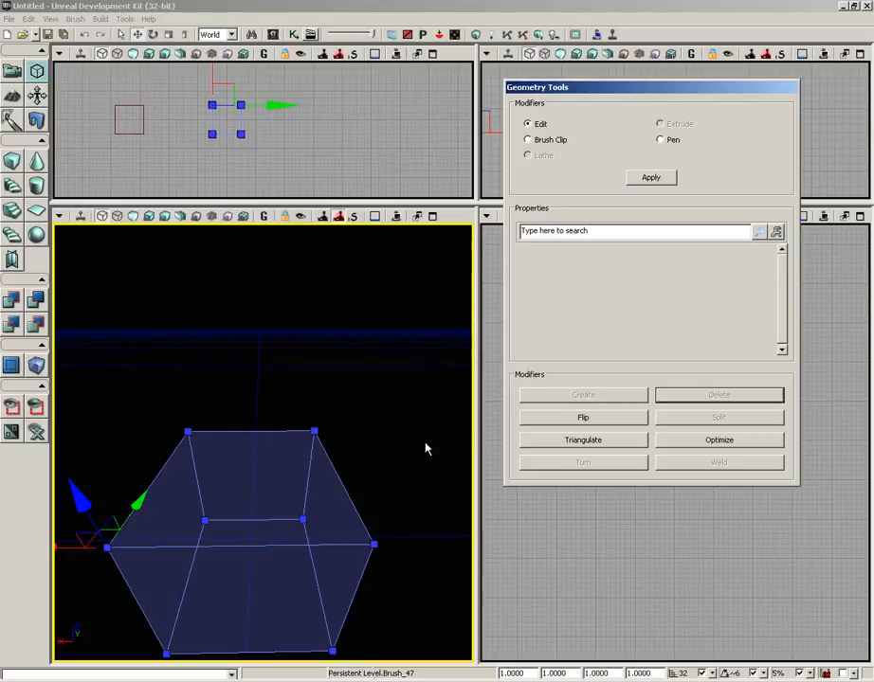
Step: Delete the far-right corner vertex of the cube's top face
left_click(263, 480)
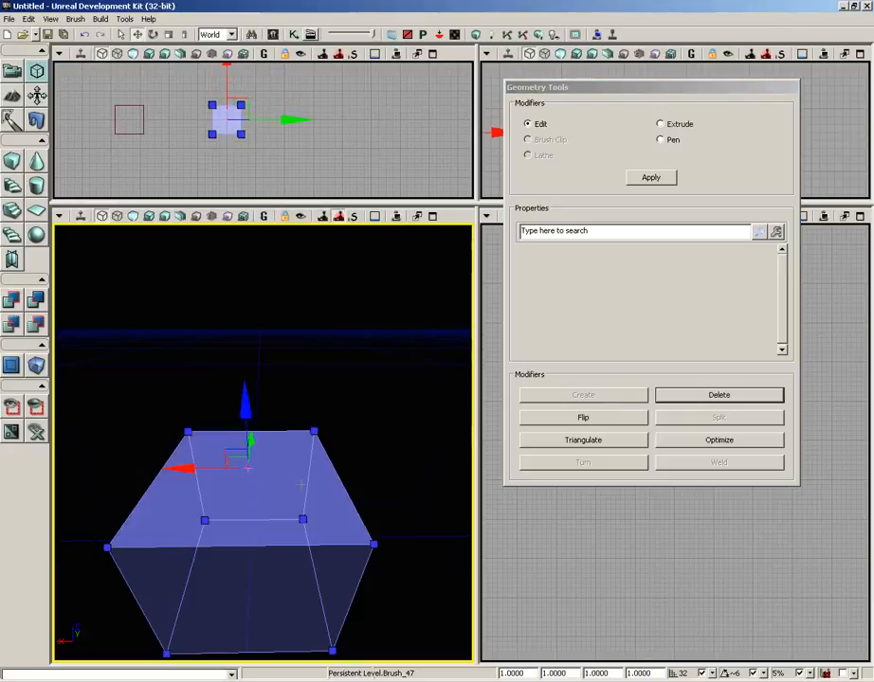
left_click(314, 432)
left_click(686, 396)
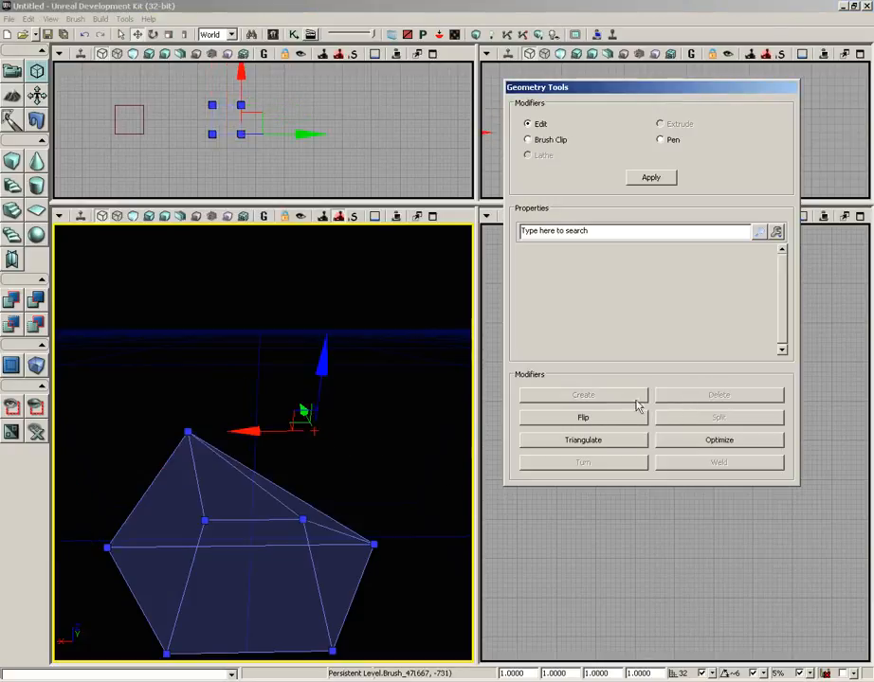
Step: Create a triangular face over the cut-off corner from its three surrounding vertices, selected clockwise as seen from outside
mouse_move(389, 422)
left_mouse_down()
mouse_move(346, 426)
mouse_move(465, 409)
mouse_move(404, 413)
mouse_move(426, 406)
mouse_move(361, 404)
mouse_move(376, 429)
left_mouse_up()
mouse_move(305, 560)
left_mouse_down()
mouse_move(374, 514)
mouse_move(374, 404)
mouse_move(374, 495)
mouse_move(264, 493)
mouse_move(282, 513)
mouse_move(322, 504)
left_mouse_up()
mouse_move(207, 550)
left_mouse_down()
mouse_move(371, 503)
mouse_move(238, 433)
left_mouse_up()
left_click(117, 352)
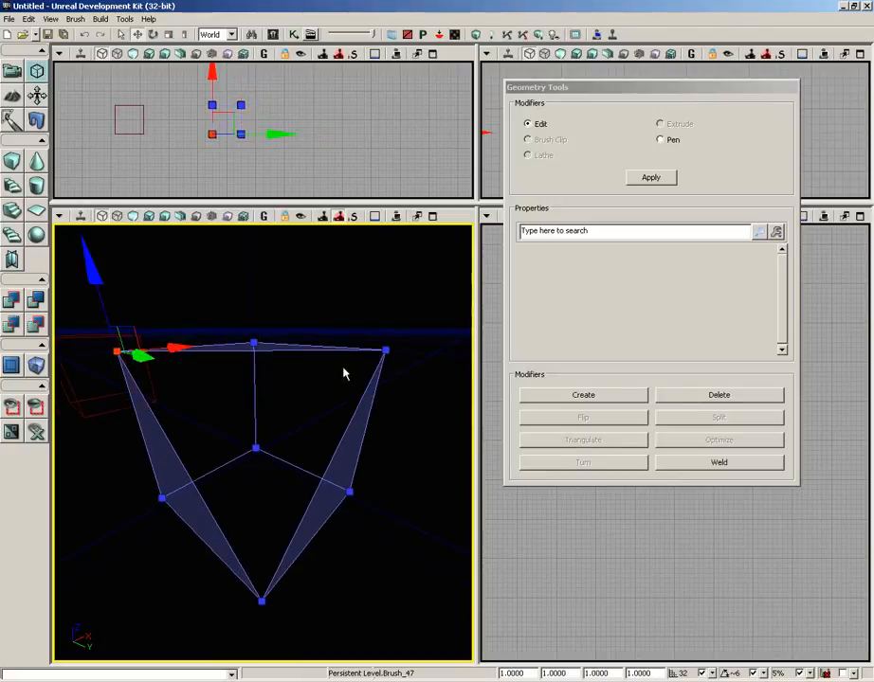
left_click(386, 350, "ctrl")
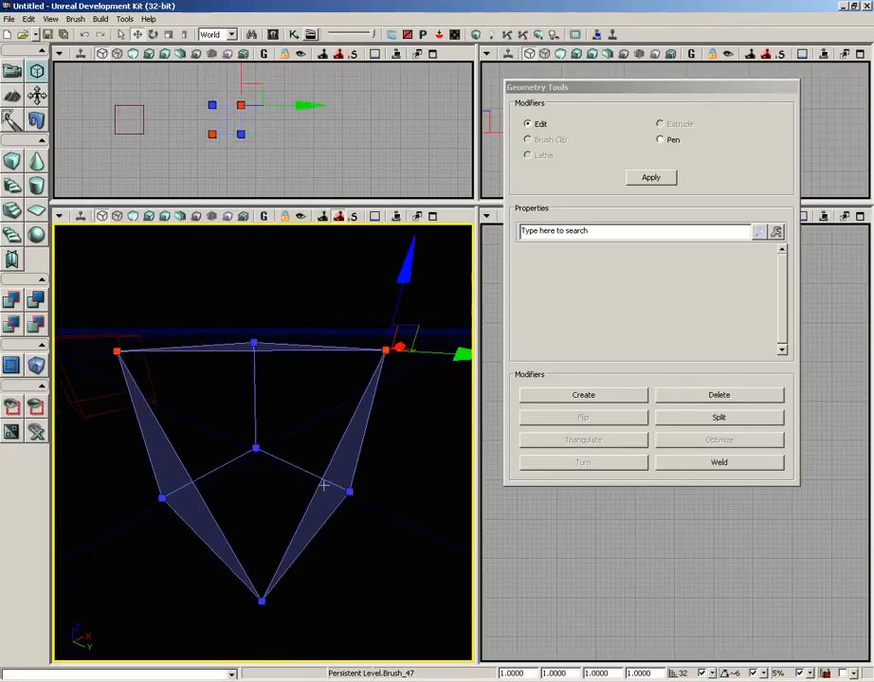
left_click(261, 600, "ctrl")
left_click(558, 396)
mouse_move(425, 479)
left_mouse_down()
mouse_move(436, 483)
mouse_move(411, 372)
mouse_move(256, 376)
mouse_move(404, 455)
mouse_move(318, 453)
mouse_move(314, 393)
left_mouse_up()
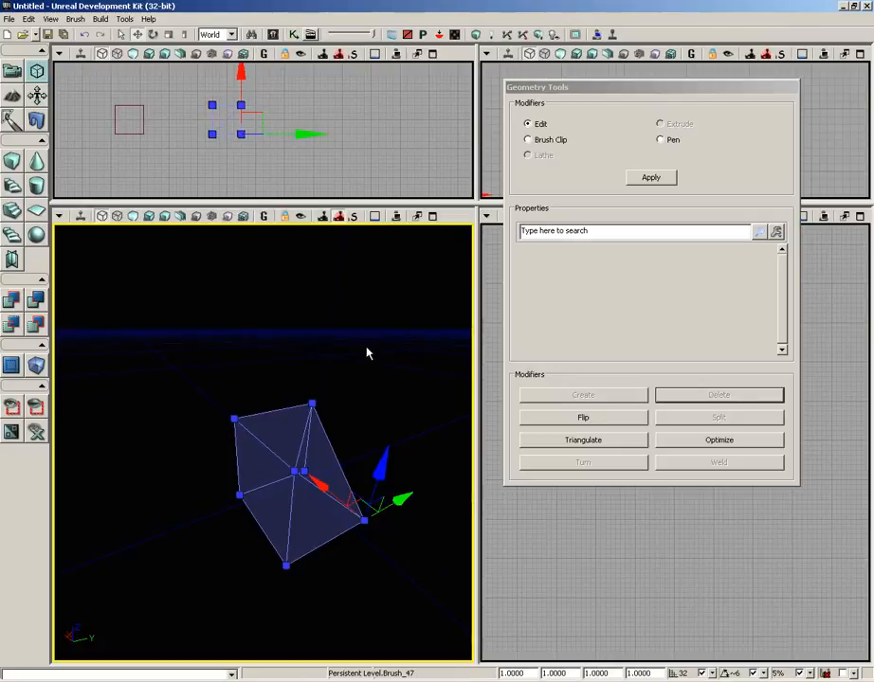
Step: Add a second cube from the red builder brush and move the builder brush away from it along the Y axis
mouse_move(396, 347)
left_mouse_down()
mouse_move(218, 380)
mouse_move(54, 436)
mouse_move(214, 228)
mouse_move(308, 228)
mouse_move(281, 311)
mouse_move(287, 301)
mouse_move(375, 332)
left_mouse_up()
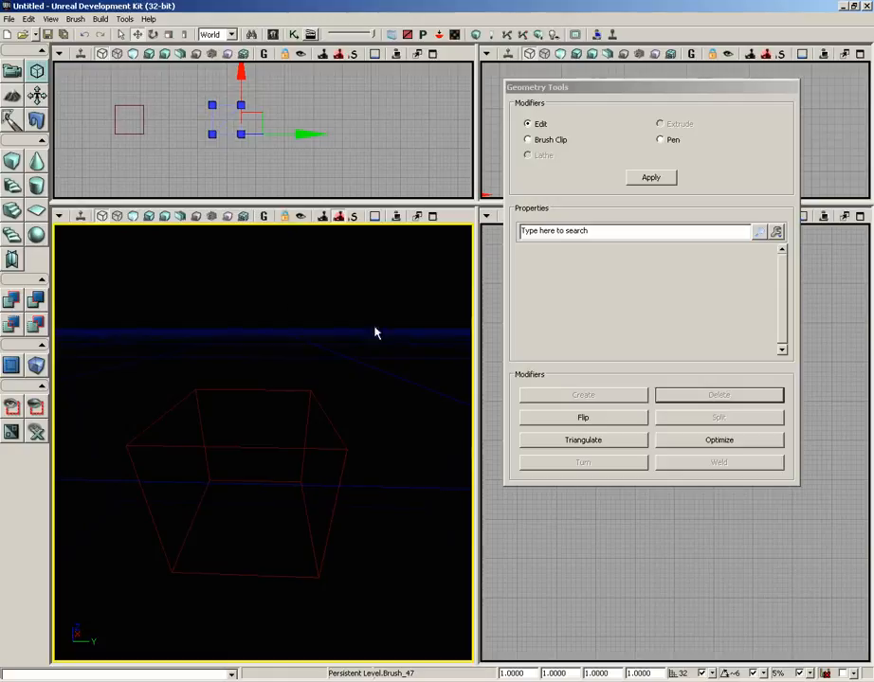
left_click(261, 388)
left_click_drag(299, 356, 299, 352)
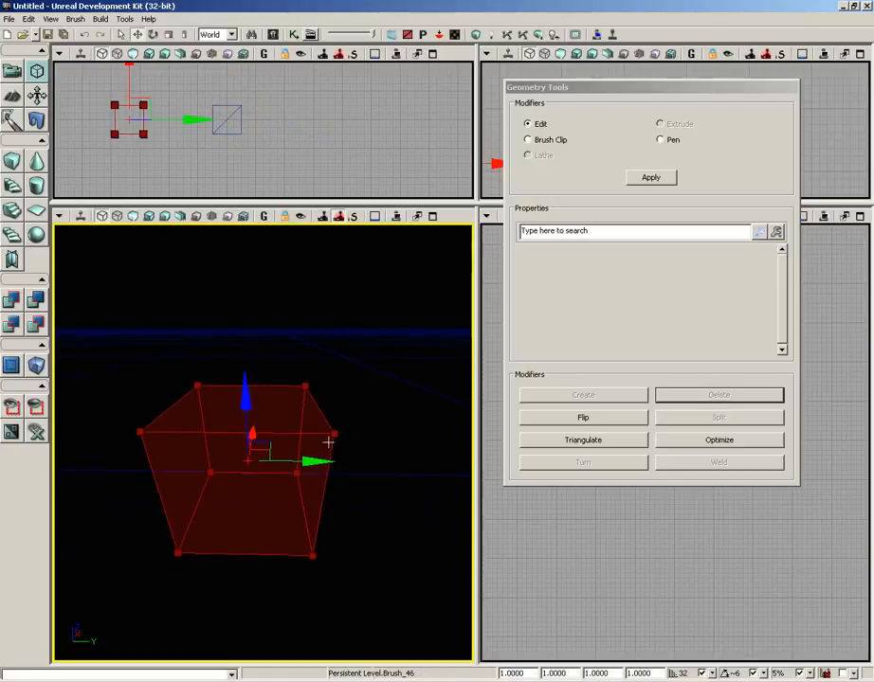
left_click_drag(303, 461, 45, 431, "alt")
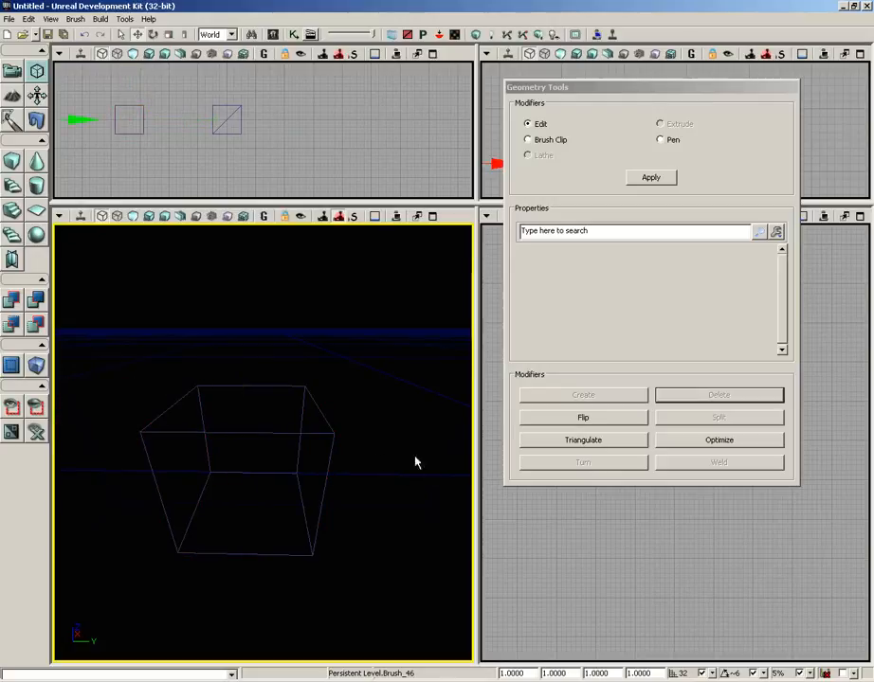
Step: Weld the second cube's far-left top vertex onto its far-right top vertex
left_click(290, 433)
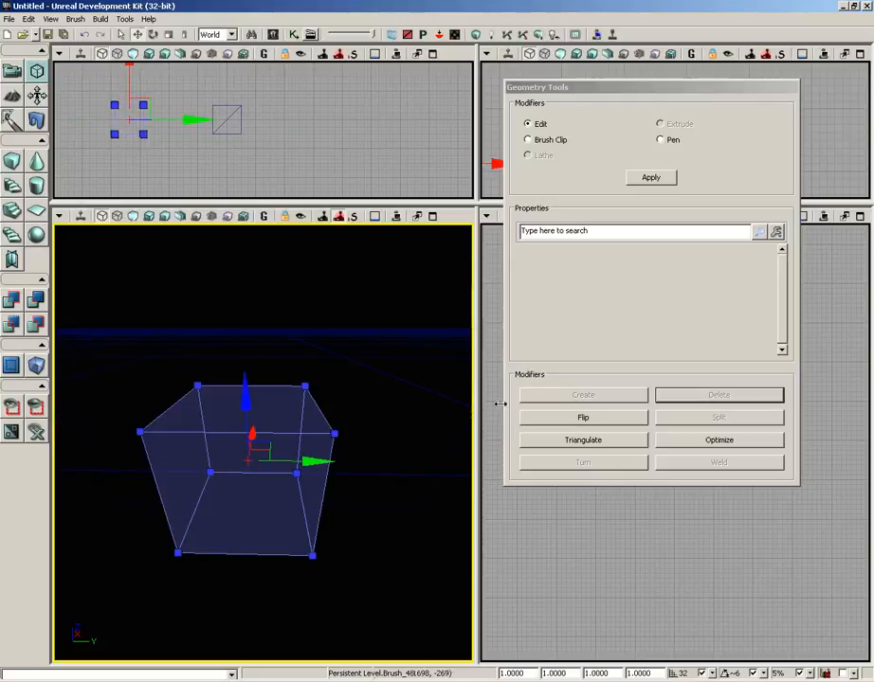
left_click(305, 386)
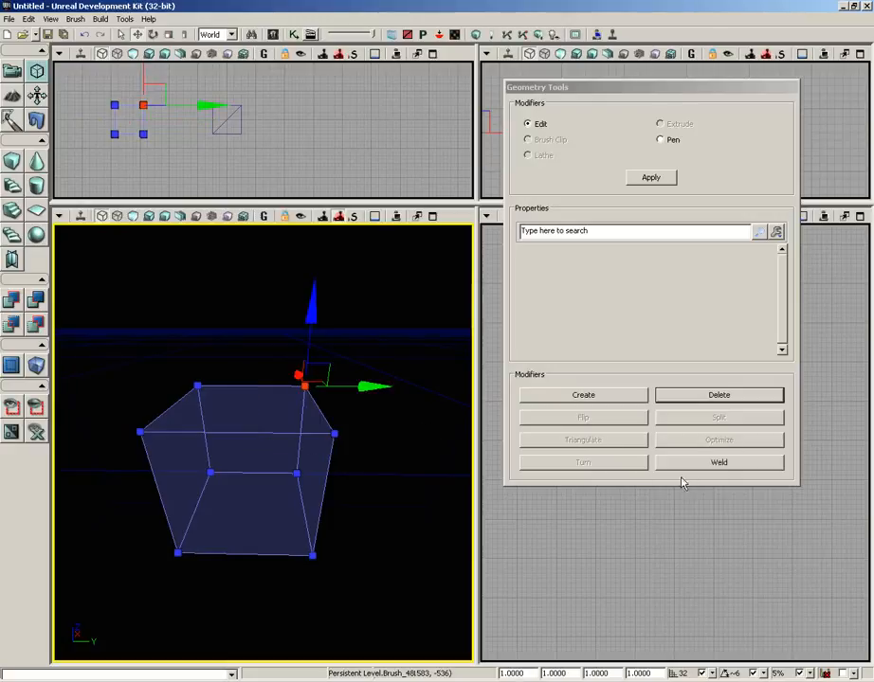
scroll(423, 424, "up", 1)
scroll(423, 423, "up", 1)
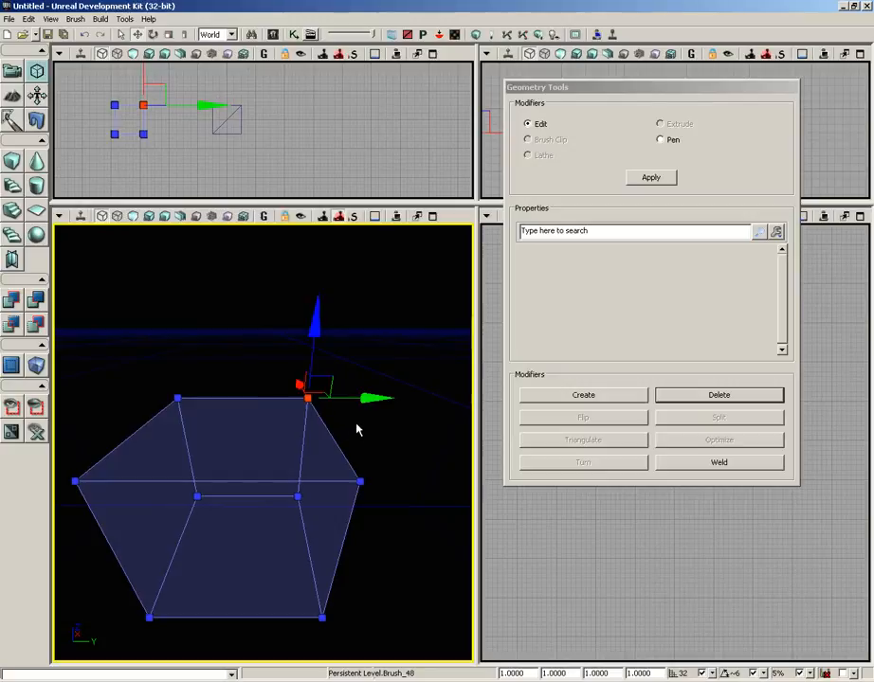
left_click(177, 399, "ctrl")
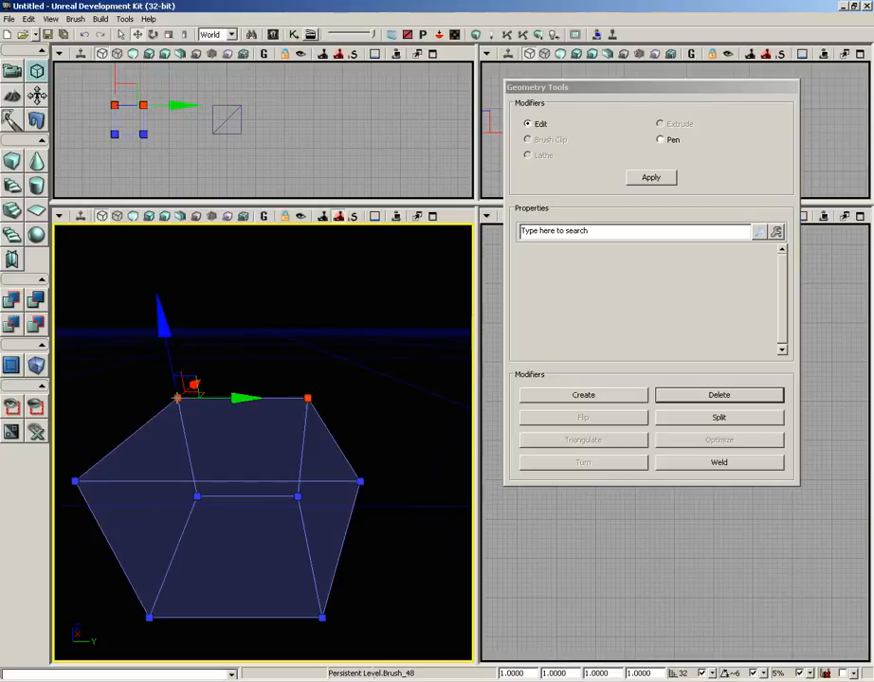
left_click(702, 463)
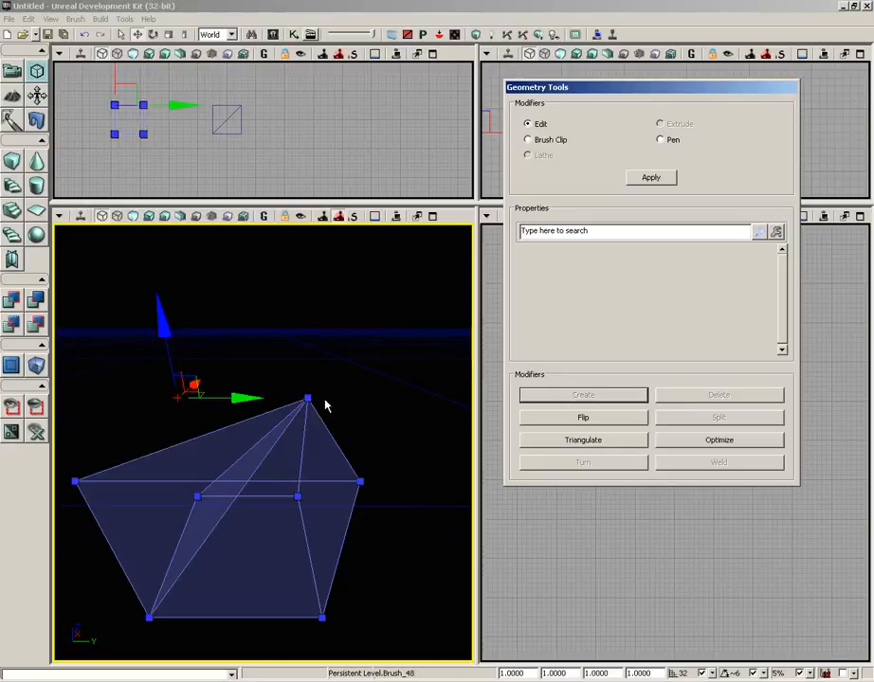
Step: Weld the same brush's near-left top vertex onto its near-right top vertex and inspect the shape
mouse_move(299, 495)
left_mouse_down()
mouse_move(365, 433)
mouse_move(346, 445)
left_mouse_up()
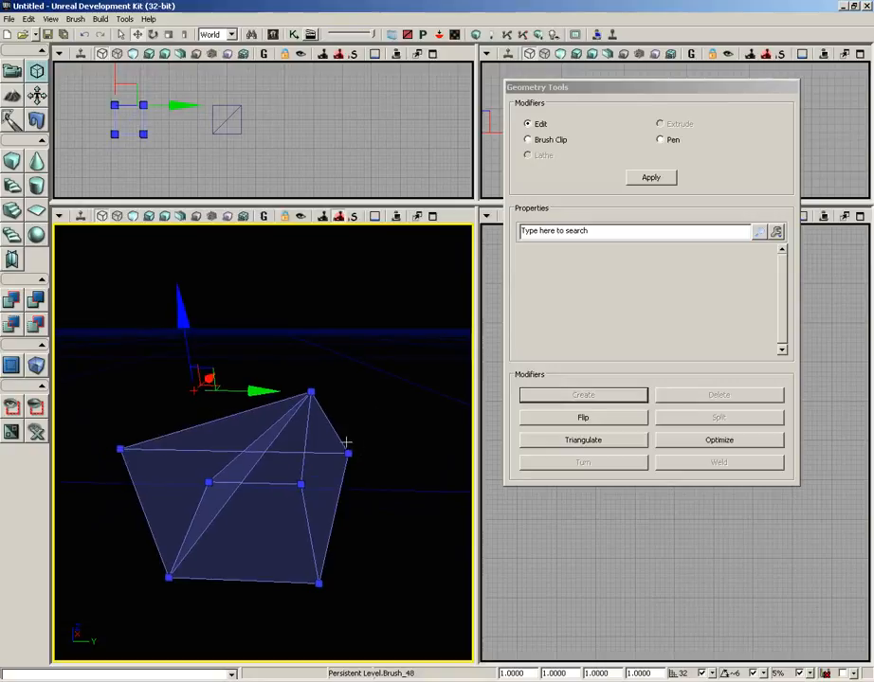
left_click(348, 454)
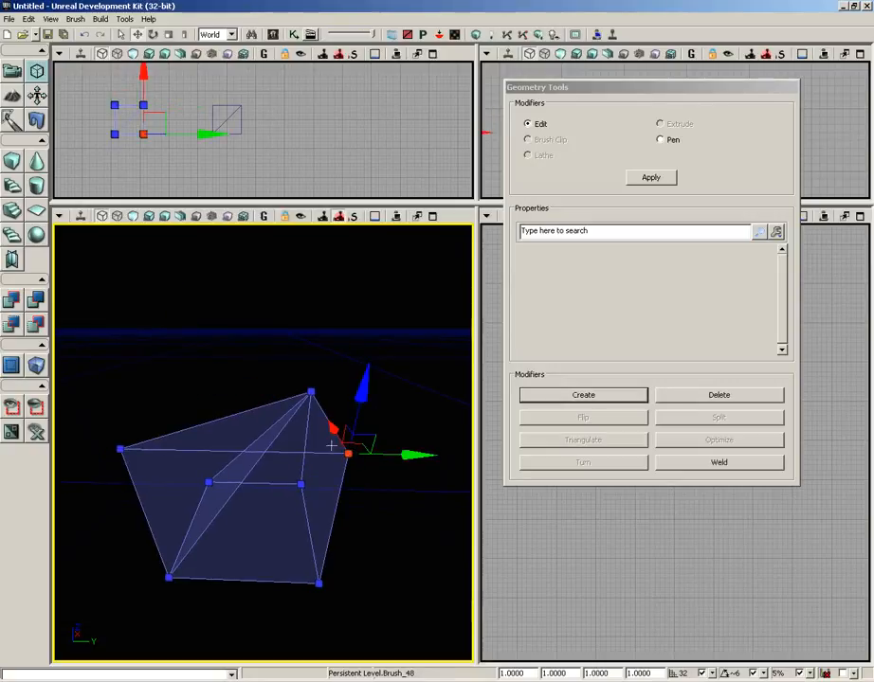
left_click(120, 448, "ctrl")
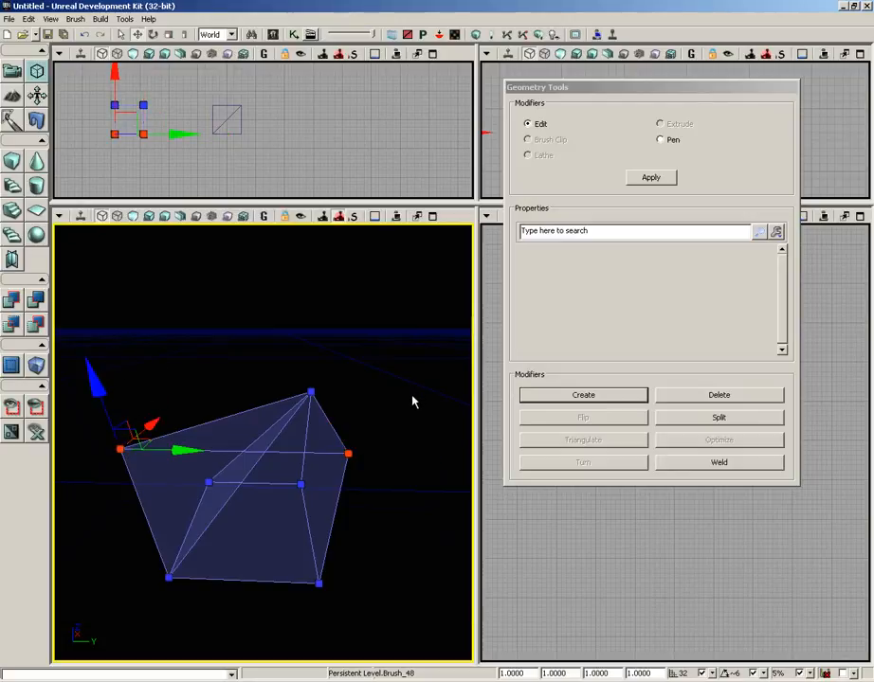
left_click(718, 463)
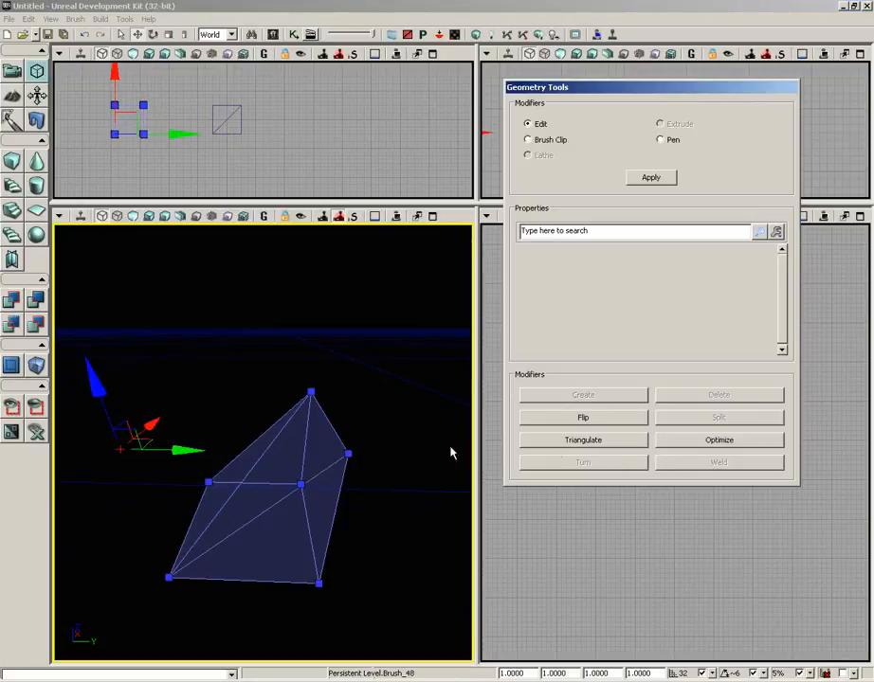
mouse_move(380, 402)
left_mouse_down()
mouse_move(330, 426)
mouse_move(289, 422)
mouse_move(296, 442)
left_mouse_up()
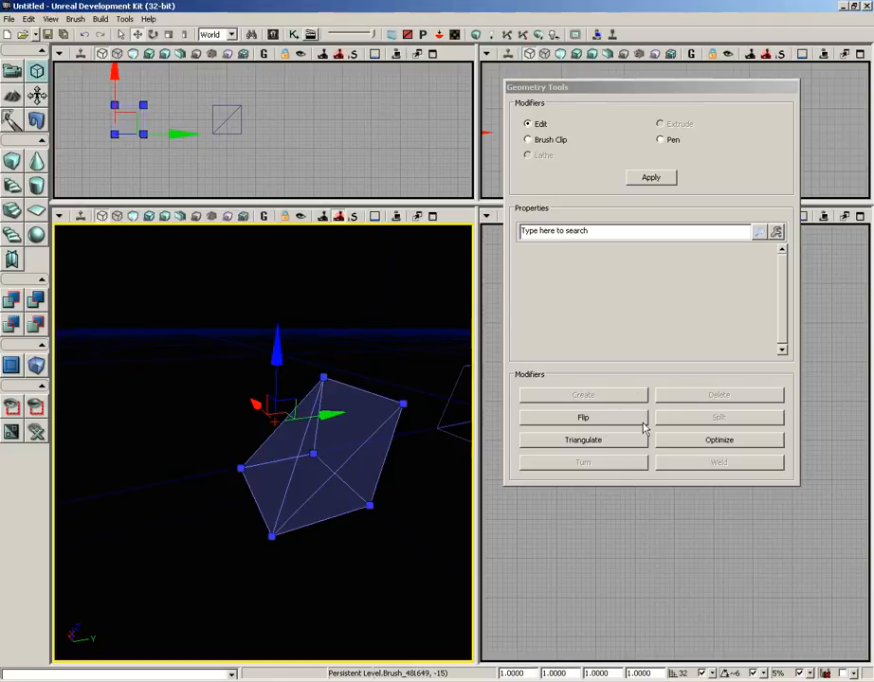
mouse_move(361, 496)
left_mouse_down()
mouse_move(435, 530)
mouse_move(468, 391)
mouse_move(283, 361)
mouse_move(273, 372)
left_mouse_up()
Step: Select one top edge of the red builder brush and split the brush across its middle
mouse_move(210, 424)
left_mouse_down()
mouse_move(53, 465)
mouse_move(54, 228)
mouse_move(69, 241)
left_mouse_up()
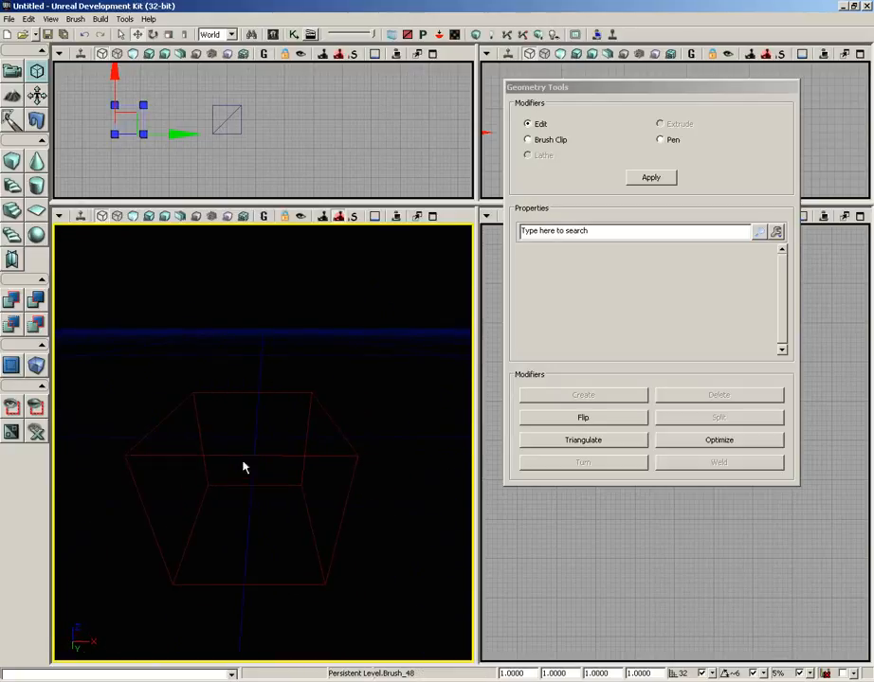
left_click(263, 454)
mouse_move(378, 394)
left_mouse_down()
mouse_move(391, 407)
mouse_move(377, 361)
left_mouse_up()
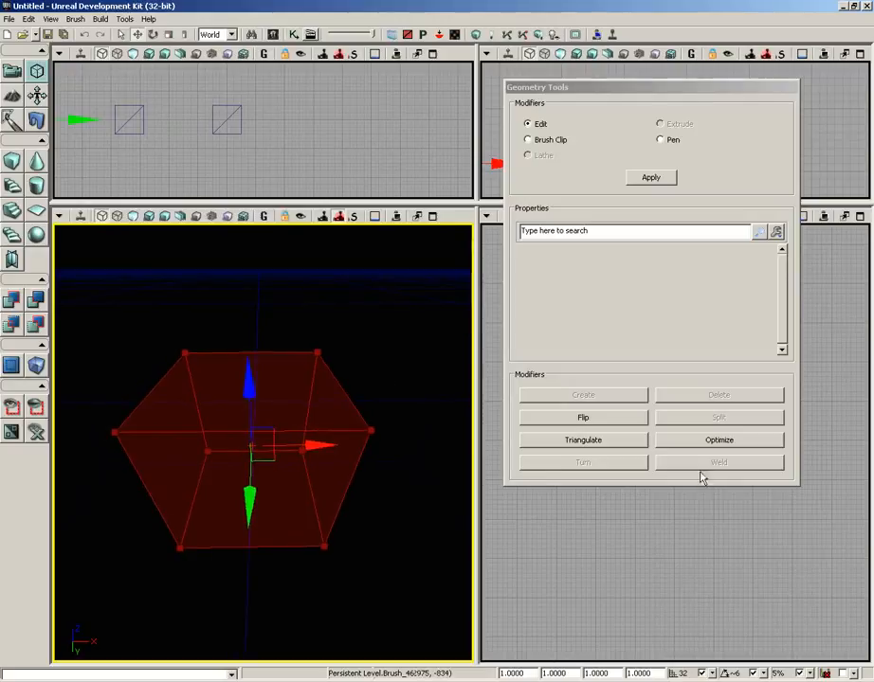
left_click(242, 352)
mouse_move(331, 271)
left_mouse_down()
mouse_move(399, 274)
mouse_move(280, 267)
mouse_move(278, 232)
mouse_move(286, 228)
mouse_move(274, 229)
left_mouse_up()
left_click_drag(351, 295, 568, 391)
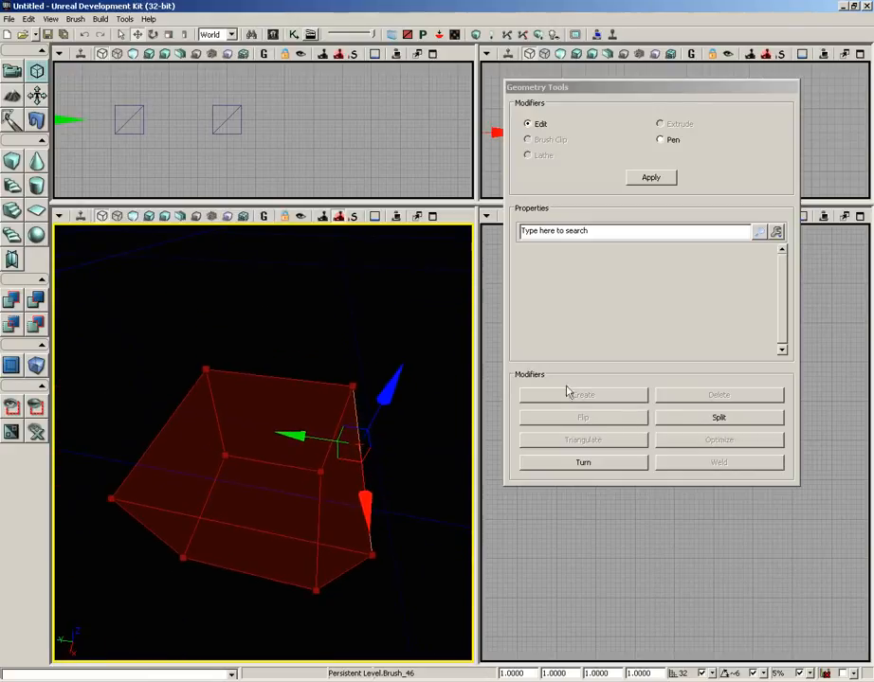
left_click(683, 415)
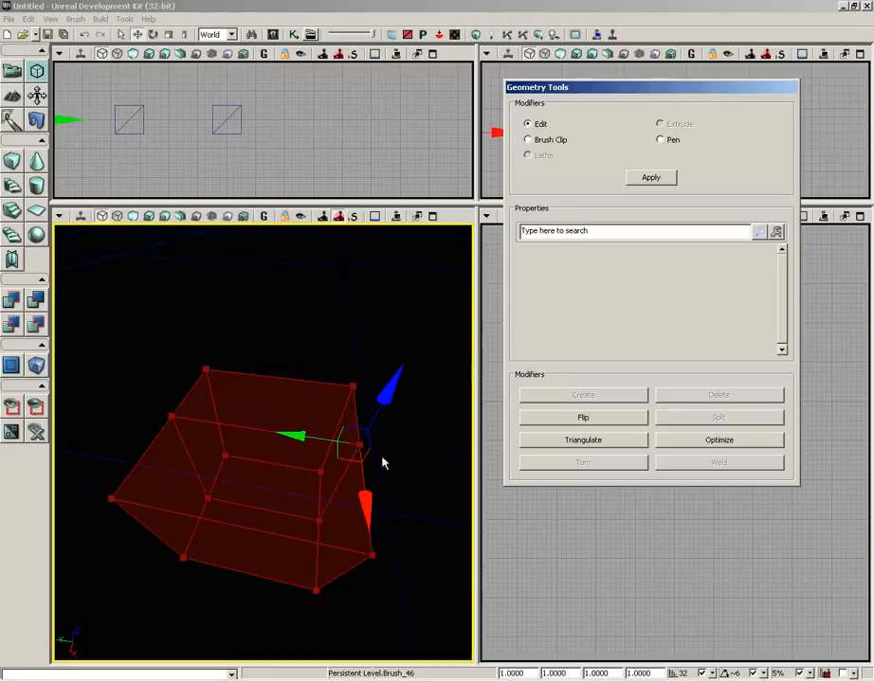
Step: Select the new middle edge on the builder brush's top and raise it about 160 units to form a roof ridge
mouse_move(402, 485)
right_mouse_down()
mouse_move(291, 499)
mouse_move(326, 482)
mouse_move(379, 481)
mouse_move(243, 424)
right_mouse_up()
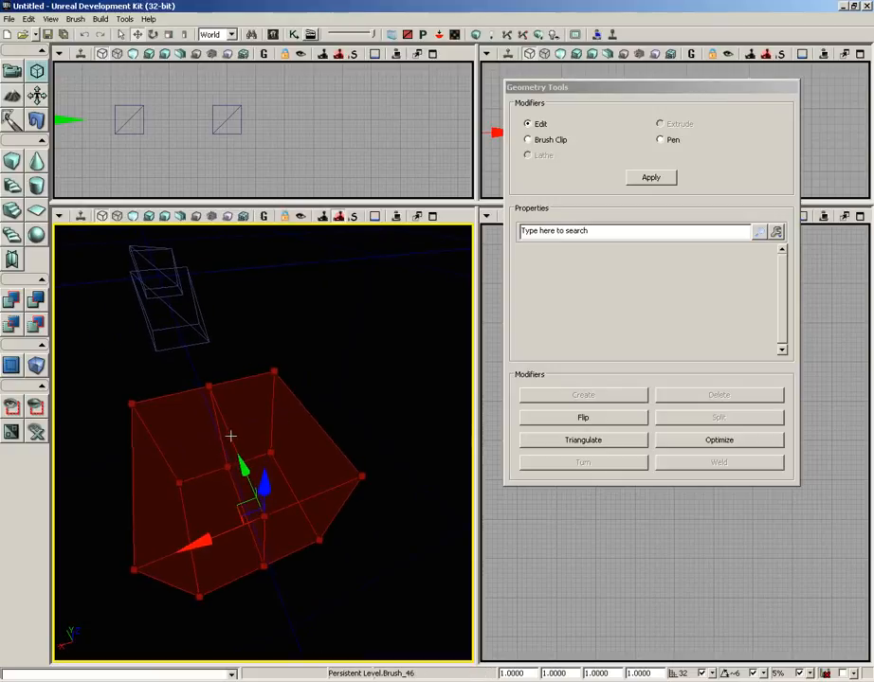
left_click(231, 436)
left_click(230, 437)
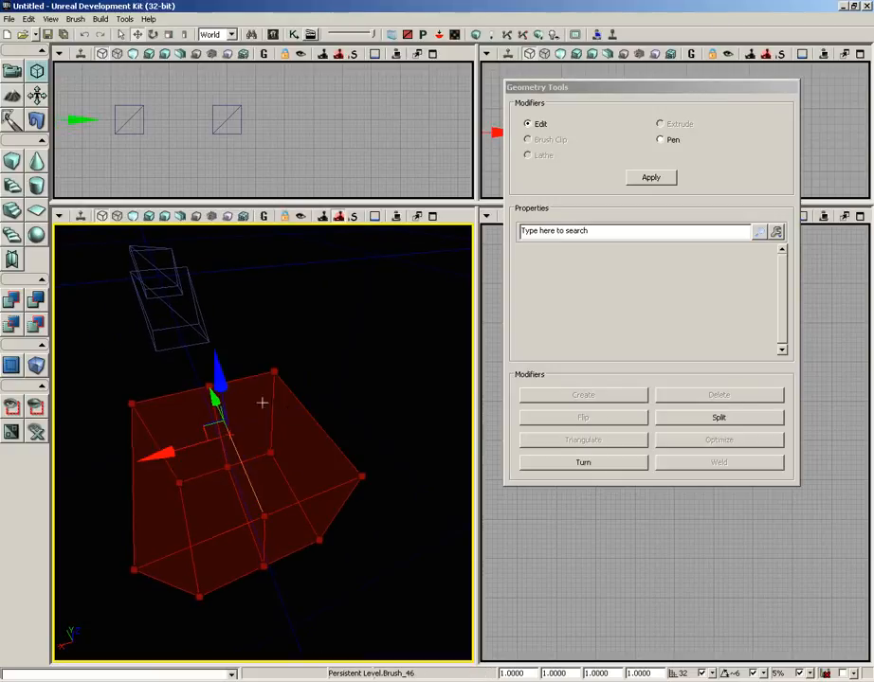
mouse_move(263, 403)
right_mouse_down()
mouse_move(355, 394)
mouse_move(325, 353)
mouse_move(322, 415)
mouse_move(318, 326)
right_mouse_up()
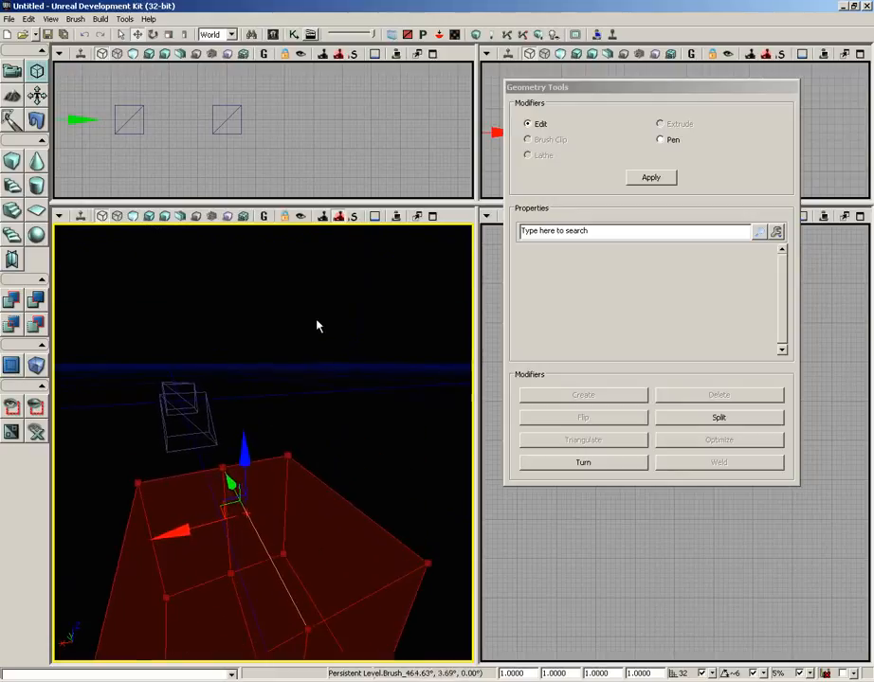
mouse_move(245, 451)
left_mouse_down()
mouse_move(245, 367)
mouse_move(245, 378)
left_mouse_up()
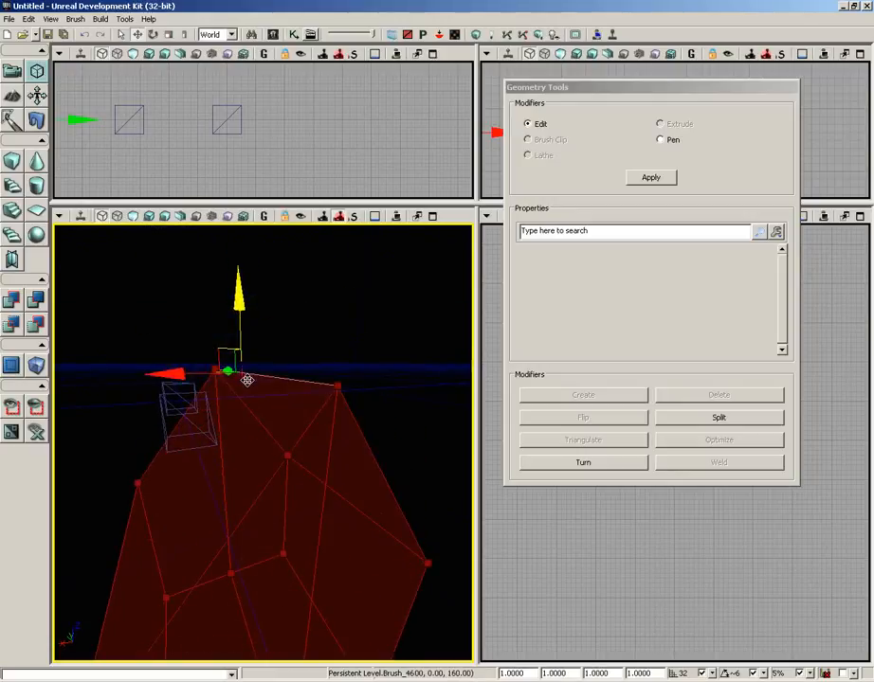
Step: Select the raised ridge edge of the builder brush and split the brush across that edge's midpoint
mouse_move(431, 508)
right_mouse_down()
mouse_move(361, 506)
mouse_move(425, 529)
mouse_move(209, 519)
mouse_move(439, 418)
right_mouse_up()
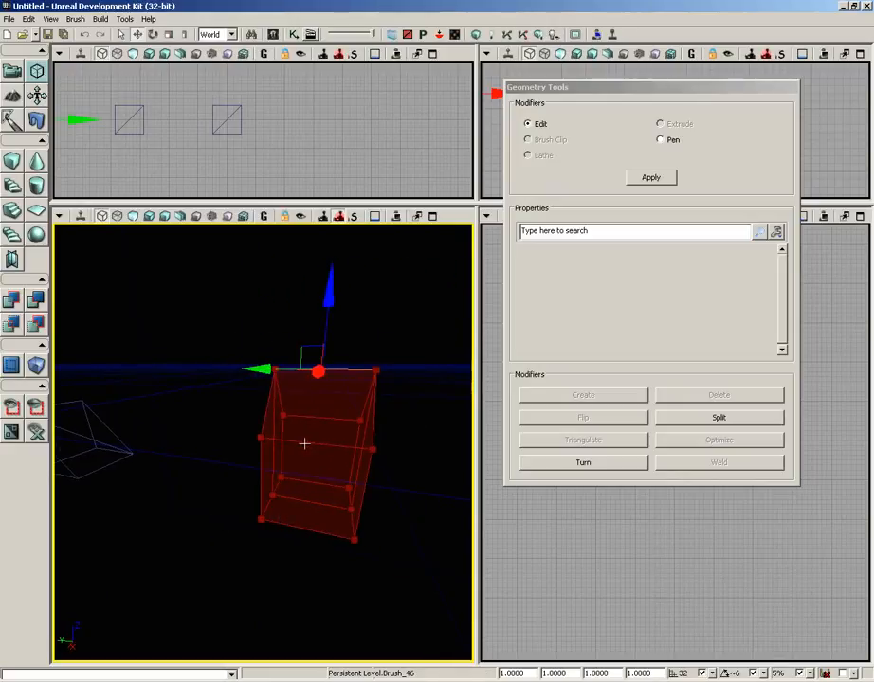
left_click(354, 372)
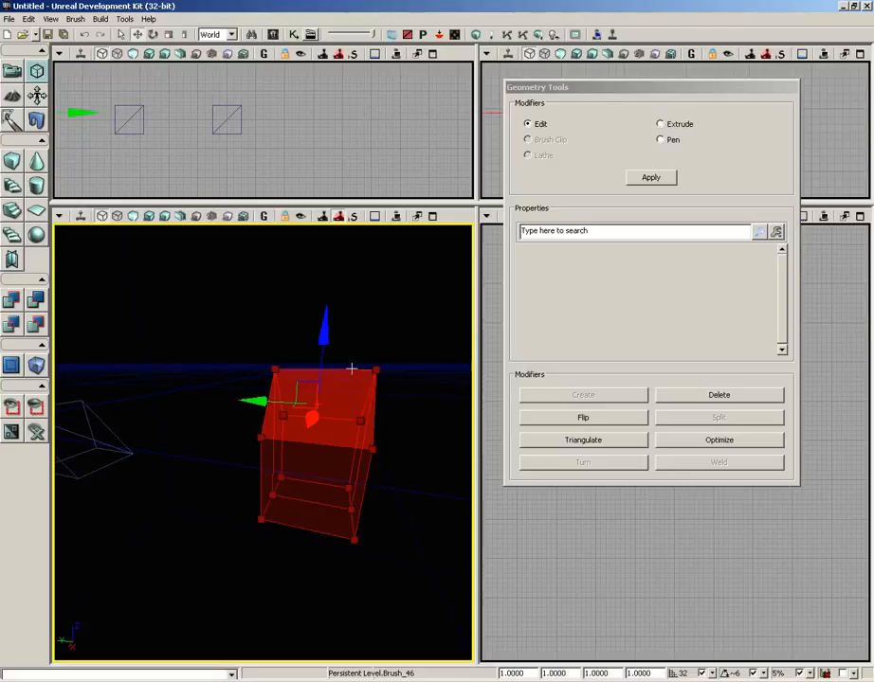
double_click(351, 369)
mouse_move(352, 368)
left_mouse_down()
mouse_move(357, 276)
mouse_move(356, 358)
left_mouse_up()
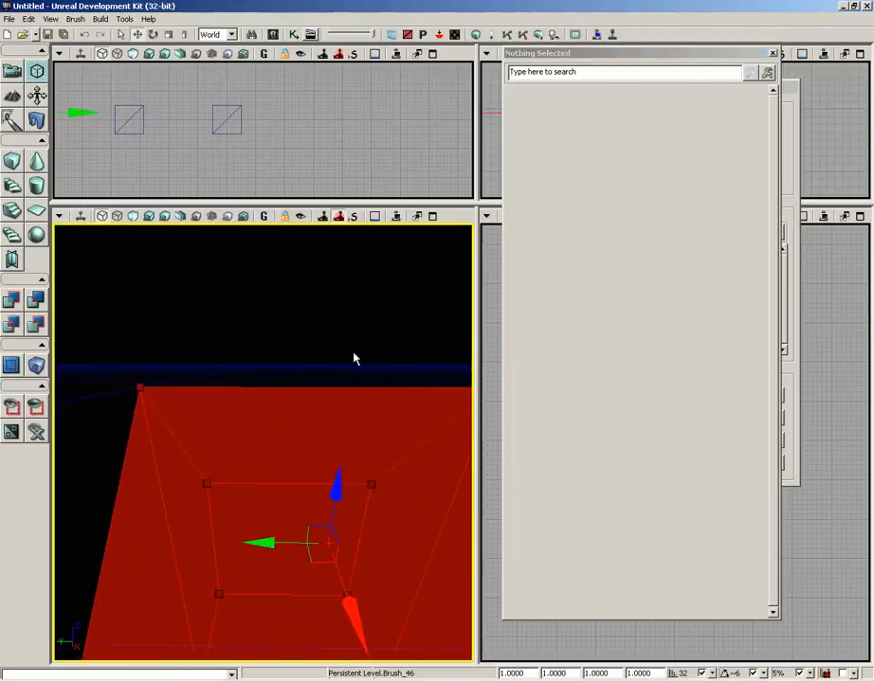
left_click(279, 376)
left_click(278, 387)
left_click(278, 387)
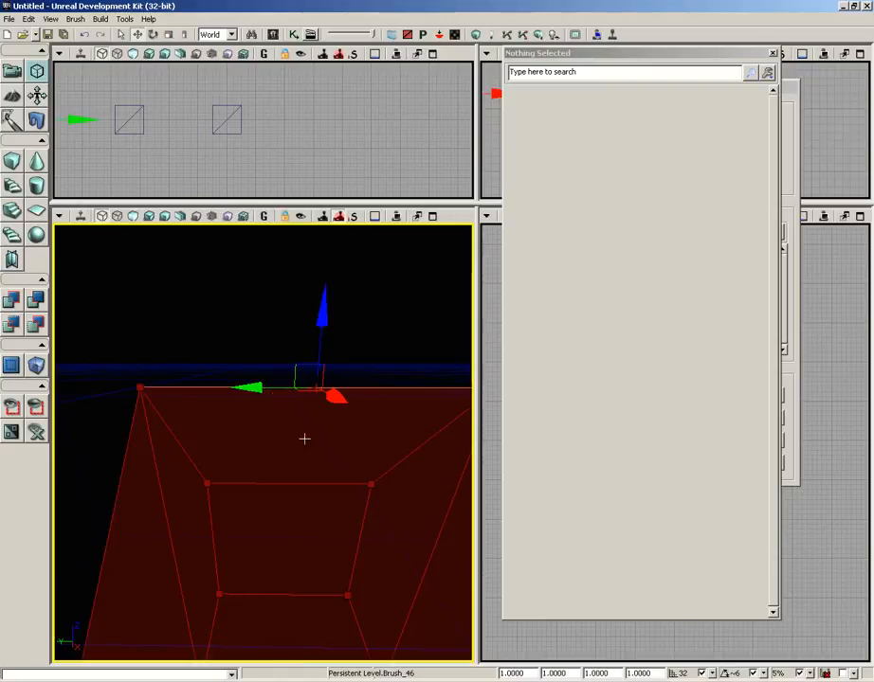
left_click(773, 53)
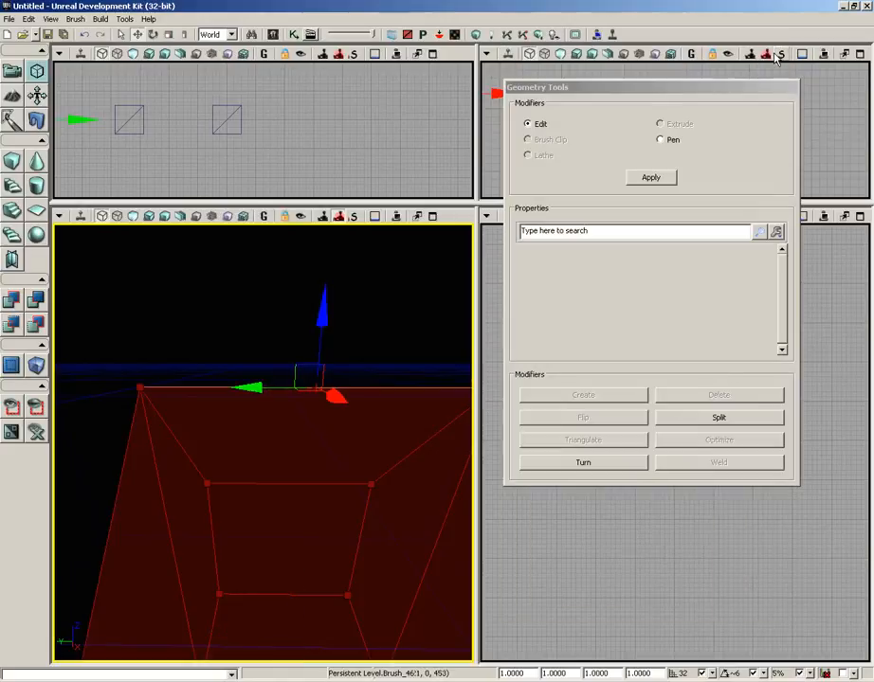
left_click(719, 418)
Step: Select the new vertex at the middle of the ridge and raise it to form a pointed peak
left_click_drag(415, 355, 385, 444)
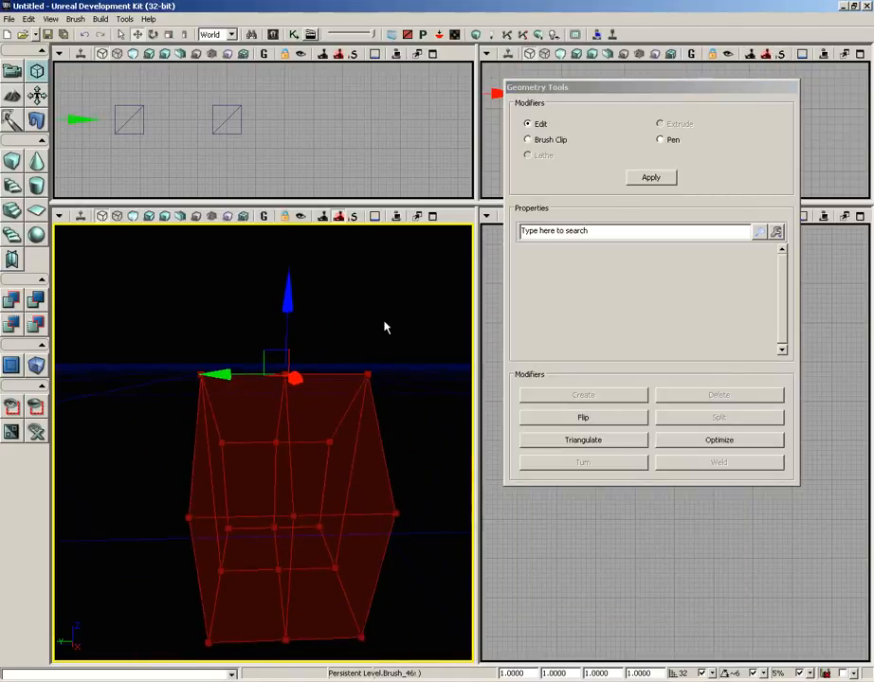
left_click(283, 370)
left_click(289, 376)
left_click(287, 376)
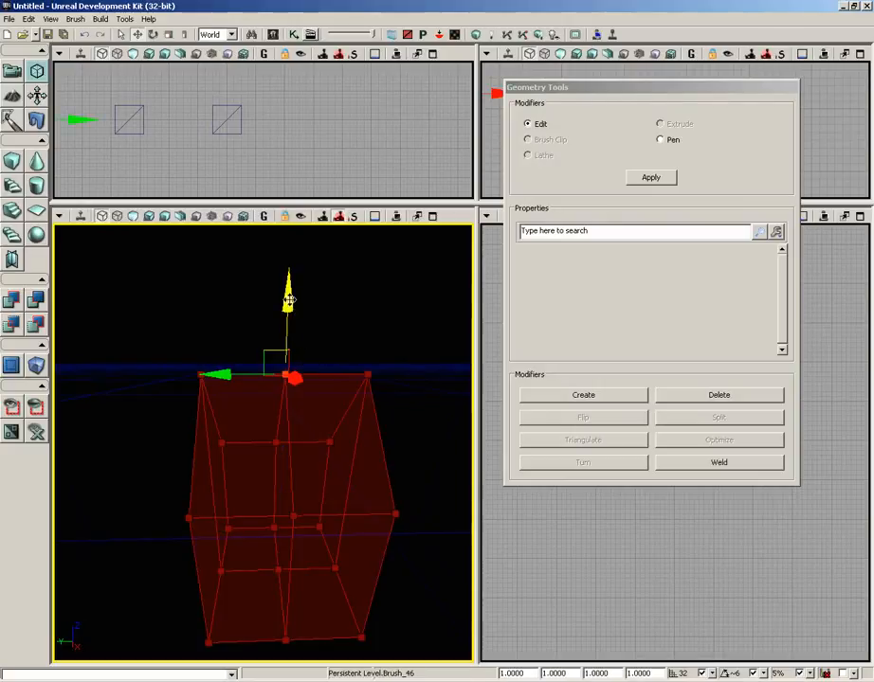
left_click_drag(291, 300, 291, 234)
mouse_move(256, 365)
left_mouse_down()
mouse_move(285, 384)
mouse_move(254, 418)
mouse_move(86, 386)
mouse_move(221, 303)
mouse_move(80, 287)
mouse_move(77, 301)
mouse_move(228, 382)
mouse_move(156, 413)
mouse_move(297, 401)
mouse_move(259, 552)
mouse_move(206, 574)
mouse_move(228, 549)
left_mouse_up()
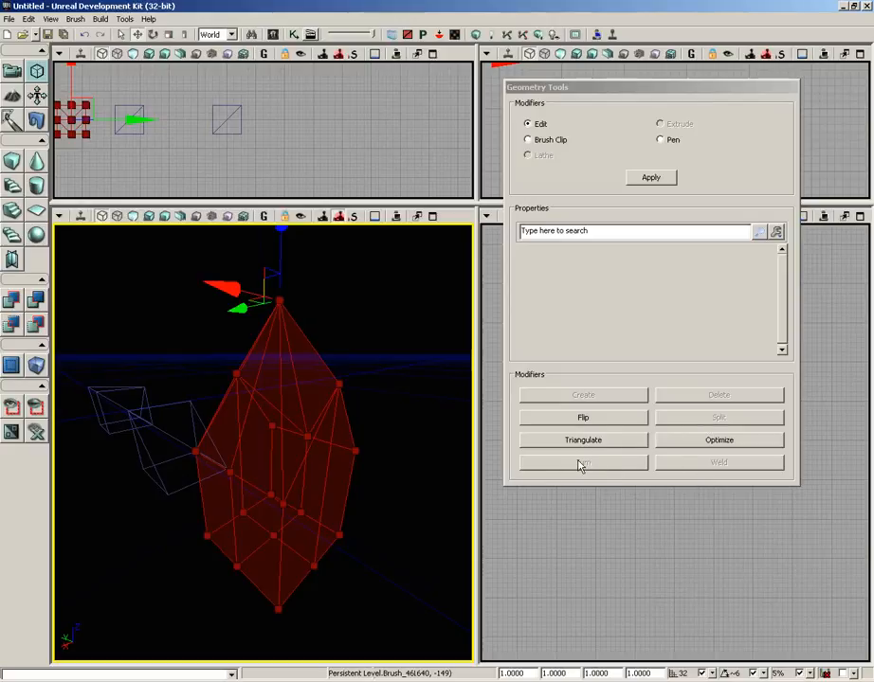
Step: Select the diagonal edge across the sloped face of the blue wedge brush and turn it to the opposite corners
mouse_move(392, 505)
left_mouse_down()
mouse_move(393, 469)
mouse_move(140, 458)
mouse_move(93, 343)
mouse_move(97, 271)
mouse_move(210, 299)
mouse_move(174, 275)
left_mouse_up()
left_click(308, 481)
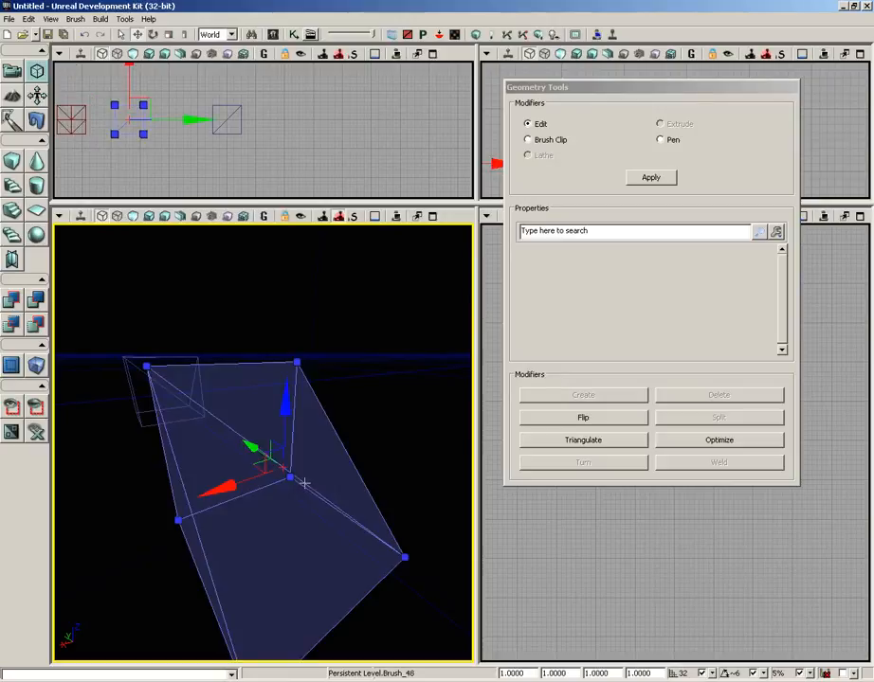
left_click(305, 485)
left_click(305, 486)
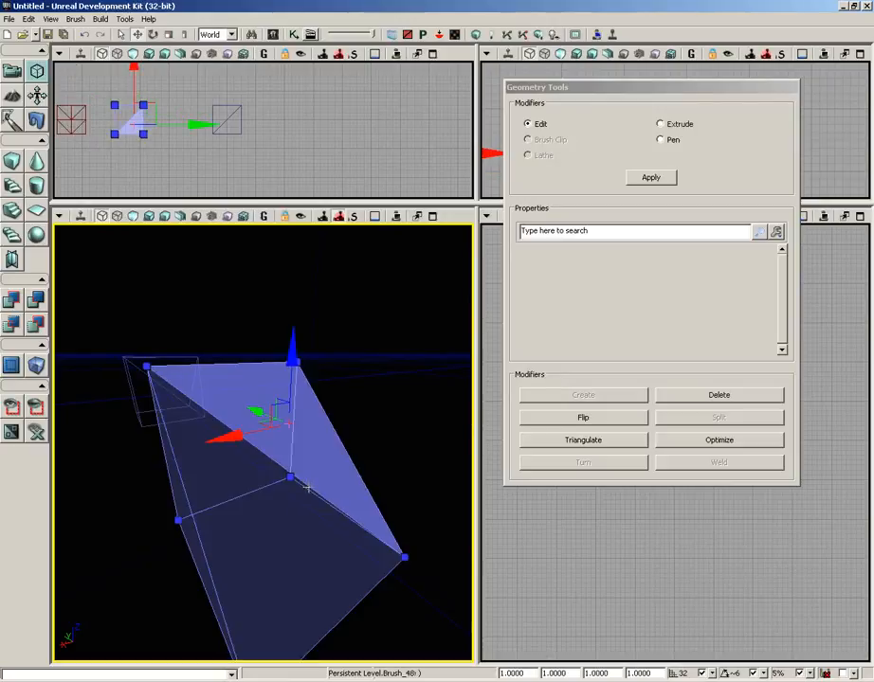
left_click(307, 487)
left_click(311, 486)
left_click(310, 487)
mouse_move(365, 380)
right_mouse_down()
mouse_move(345, 390)
mouse_move(362, 384)
right_mouse_up()
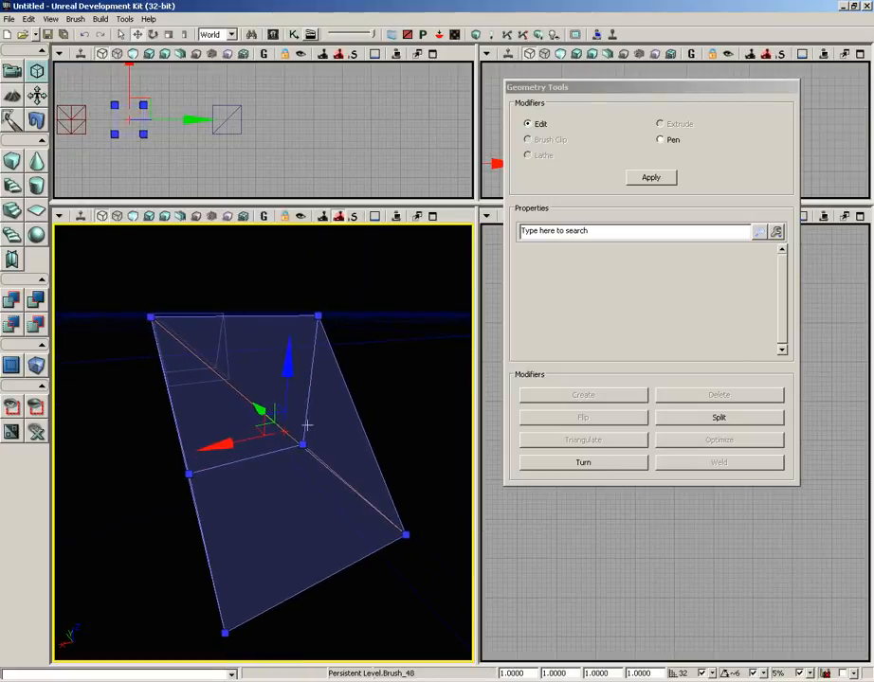
right_click_drag(408, 379, 413, 352)
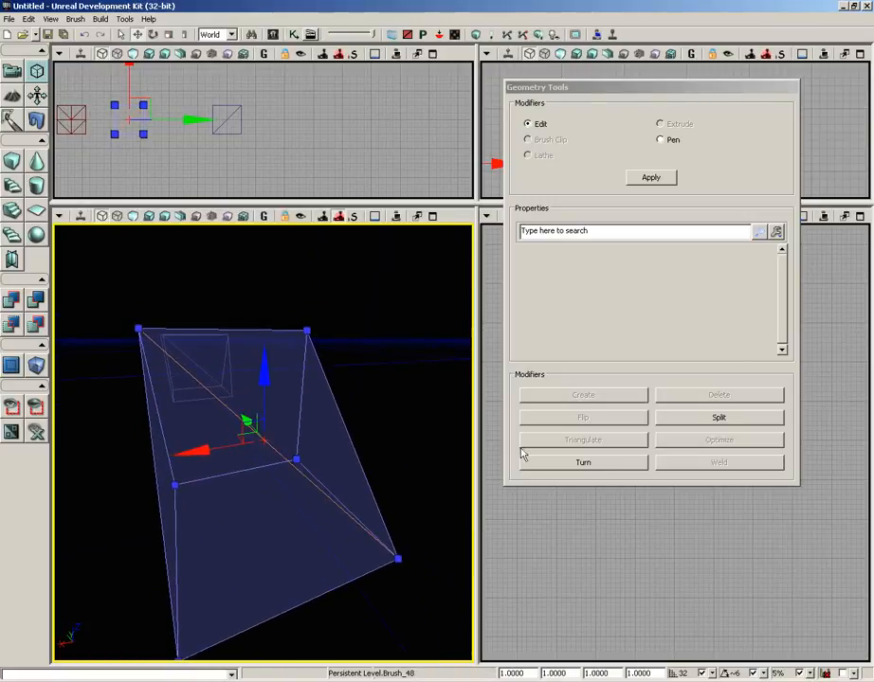
left_click(596, 466)
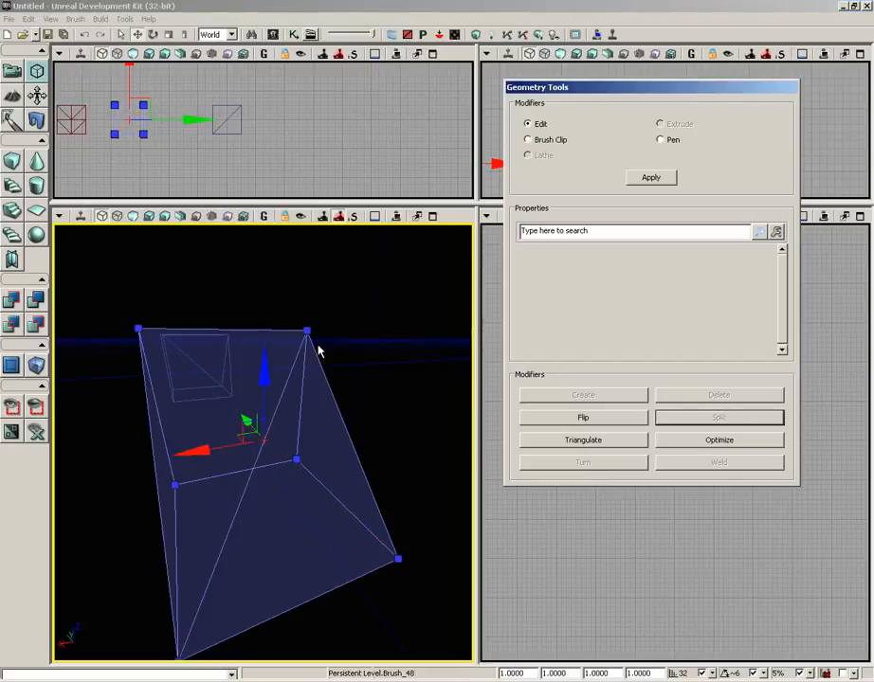
Step: Rebuild the red builder brush as a plain cube and move it clear of the blue wedge brush
mouse_move(393, 330)
left_mouse_down()
mouse_move(408, 333)
mouse_move(353, 226)
mouse_move(306, 225)
mouse_move(53, 298)
mouse_move(57, 479)
left_mouse_up()
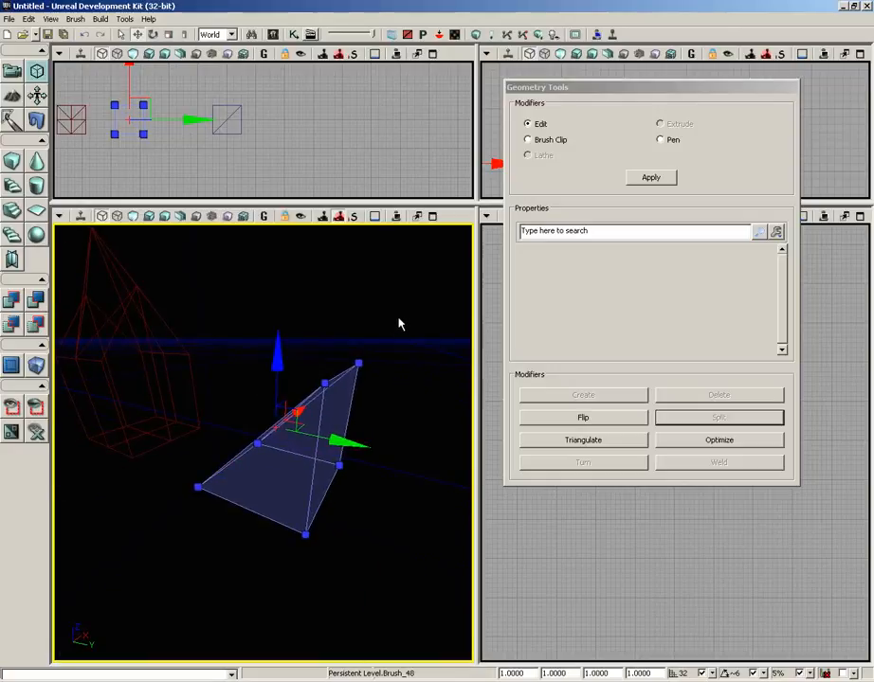
left_click(13, 161)
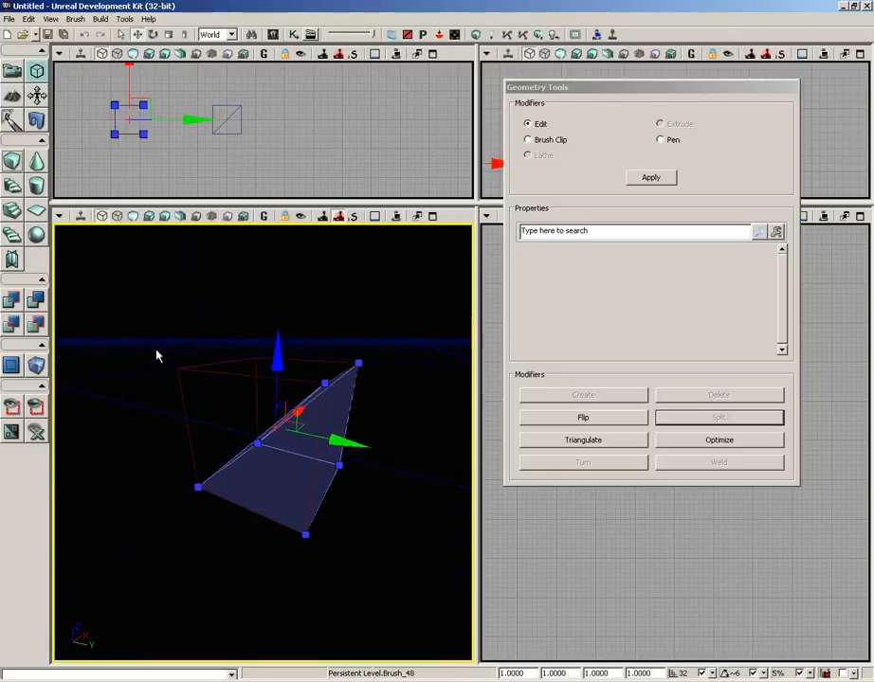
mouse_move(140, 446)
left_mouse_down()
mouse_move(188, 538)
mouse_move(241, 396)
left_mouse_up()
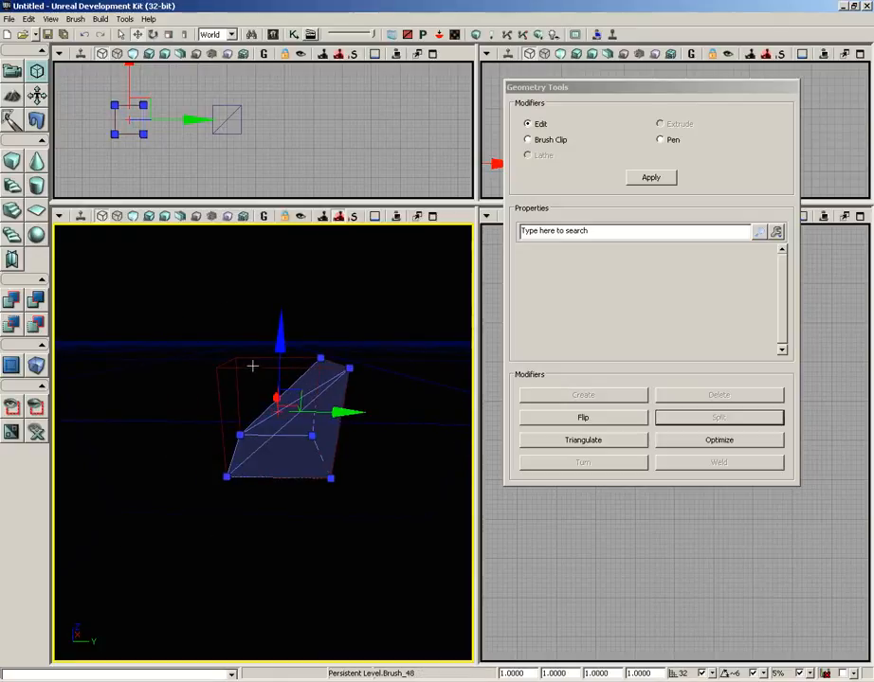
left_click(253, 367)
left_click_drag(344, 407, 51, 389)
left_click_drag(283, 513, 71, 359)
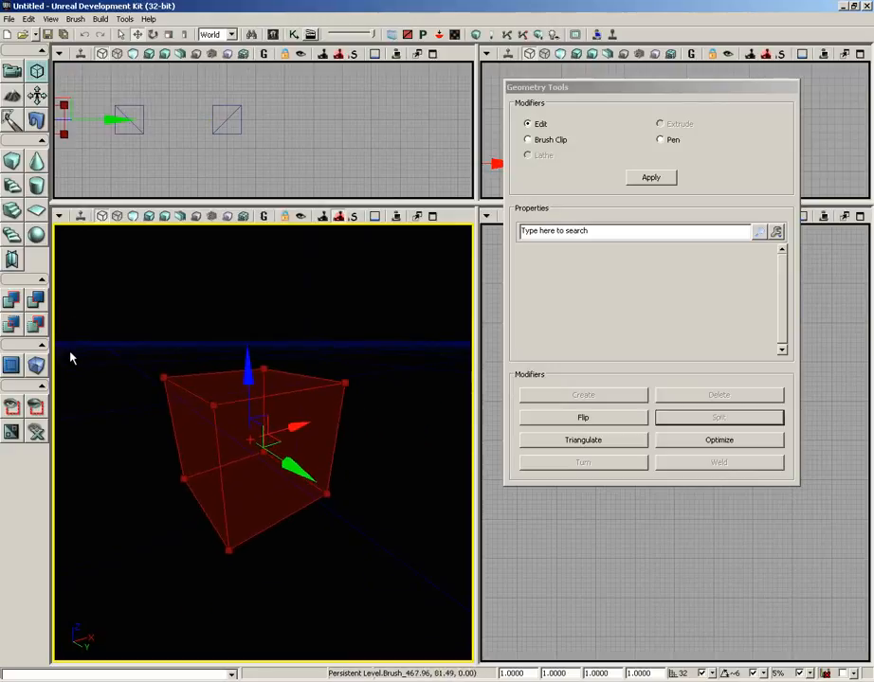
Step: Select one top corner vertex of the cube builder brush and raise it to form a slanted peak
left_click(163, 377)
right_click_drag(381, 484, 392, 412)
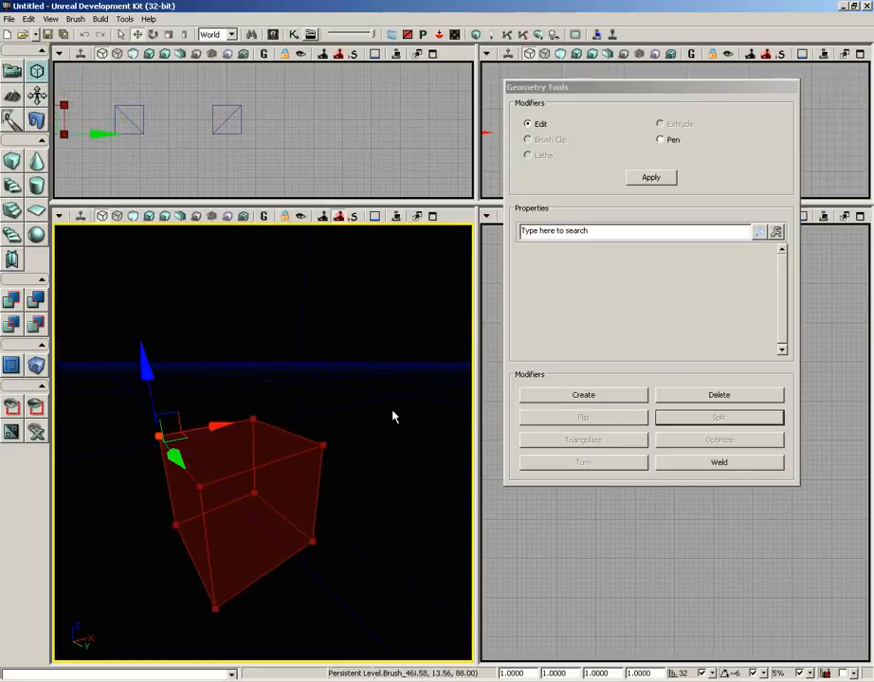
left_click_drag(145, 368, 146, 300)
Step: Select the diagonal edge running down from the builder brush's raised corner and turn it to connect the other two top corners
mouse_move(253, 428)
right_mouse_down()
mouse_move(290, 370)
mouse_move(404, 366)
mouse_move(373, 312)
mouse_move(367, 273)
right_mouse_up()
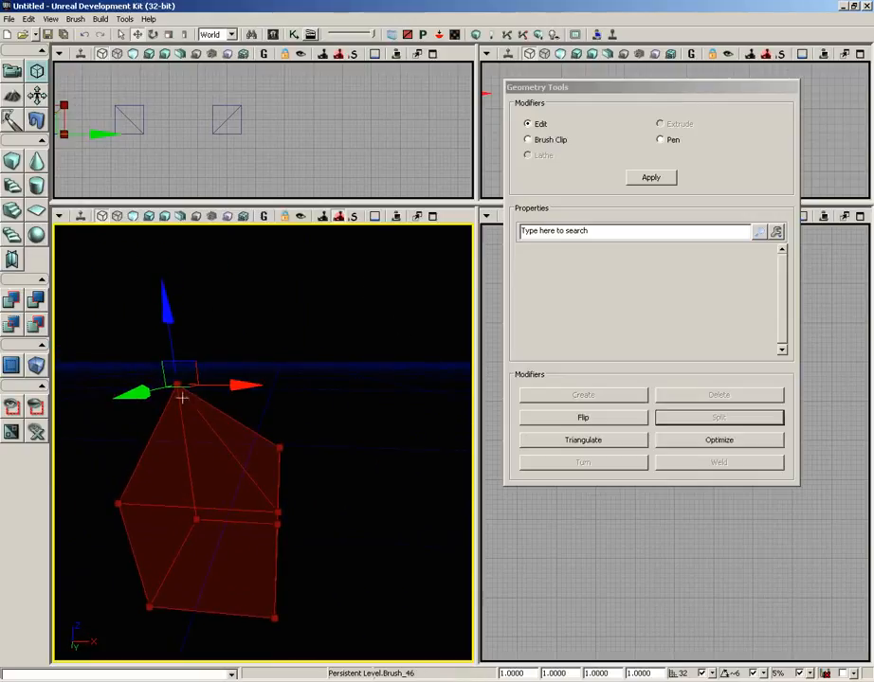
mouse_move(351, 453)
right_mouse_down()
mouse_move(359, 404)
mouse_move(332, 397)
mouse_move(284, 404)
mouse_move(336, 397)
mouse_move(297, 384)
right_mouse_up()
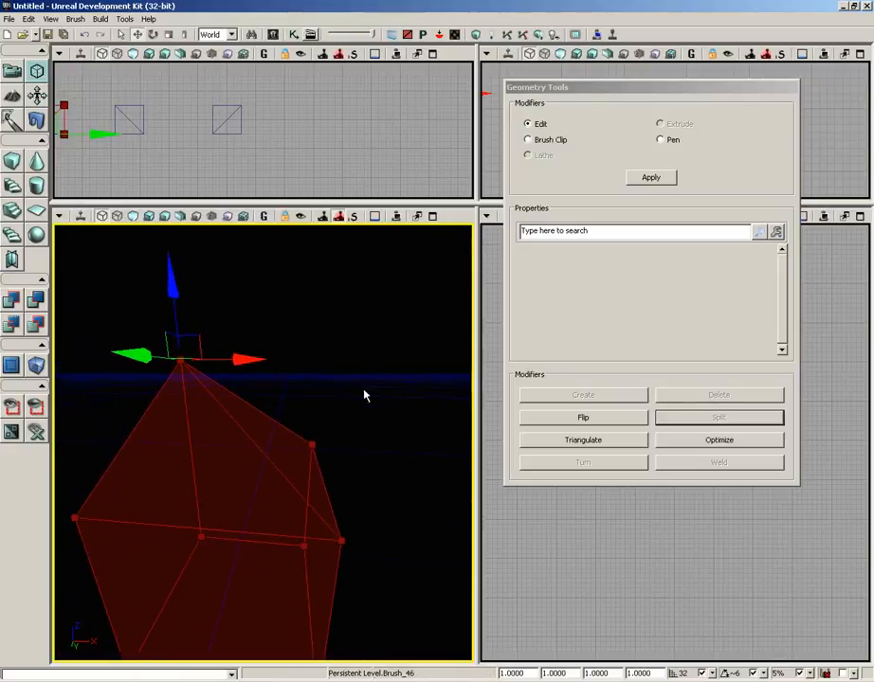
right_click_drag(364, 390, 400, 377)
right_click_drag(322, 431, 313, 406)
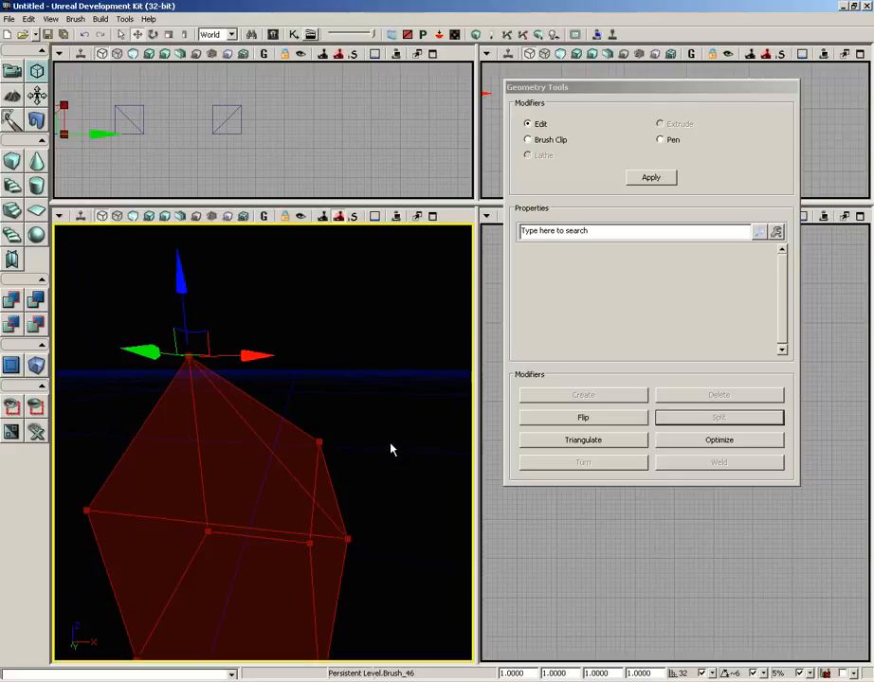
left_click(270, 449)
left_click(271, 450)
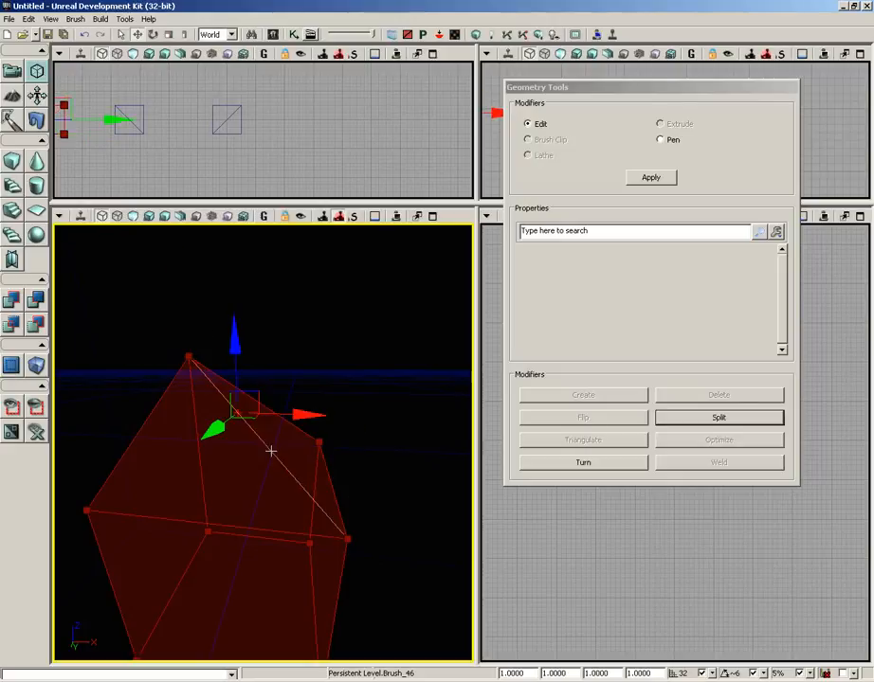
left_click(580, 463)
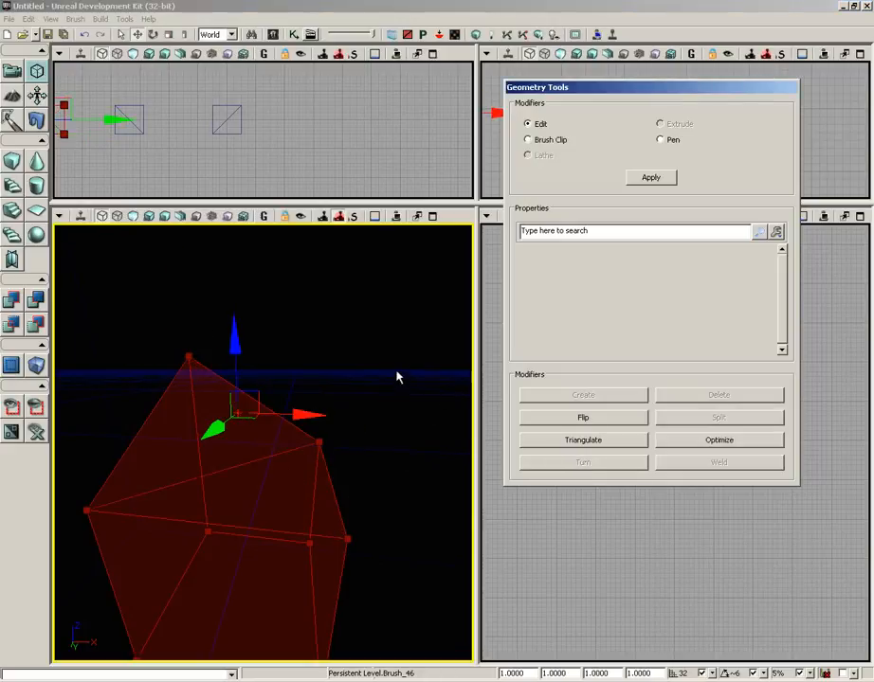
mouse_move(422, 376)
left_mouse_down()
mouse_move(292, 372)
mouse_move(415, 333)
mouse_move(385, 347)
mouse_move(400, 330)
mouse_move(361, 300)
mouse_move(382, 242)
mouse_move(418, 339)
left_mouse_up()
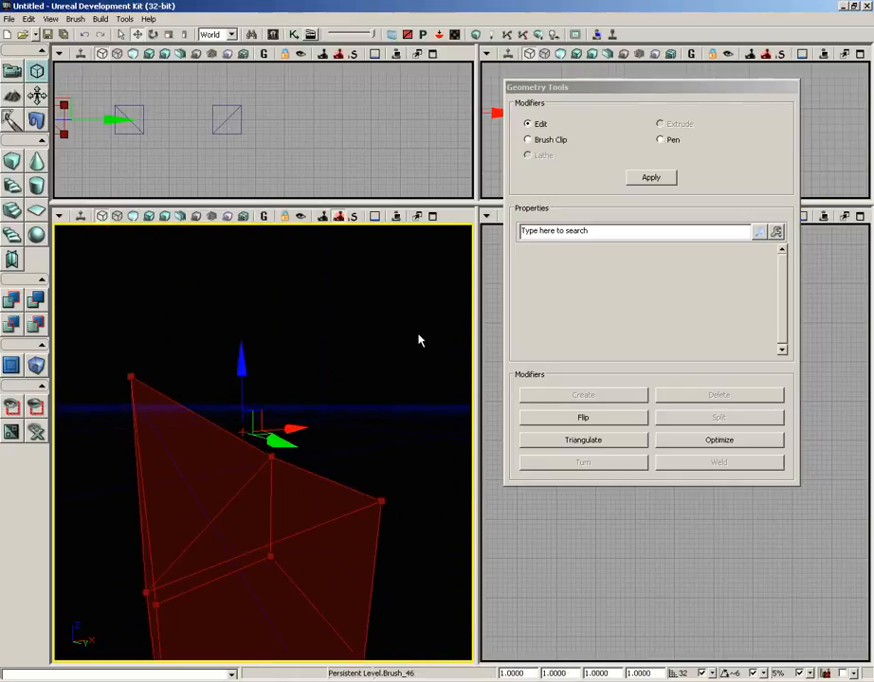